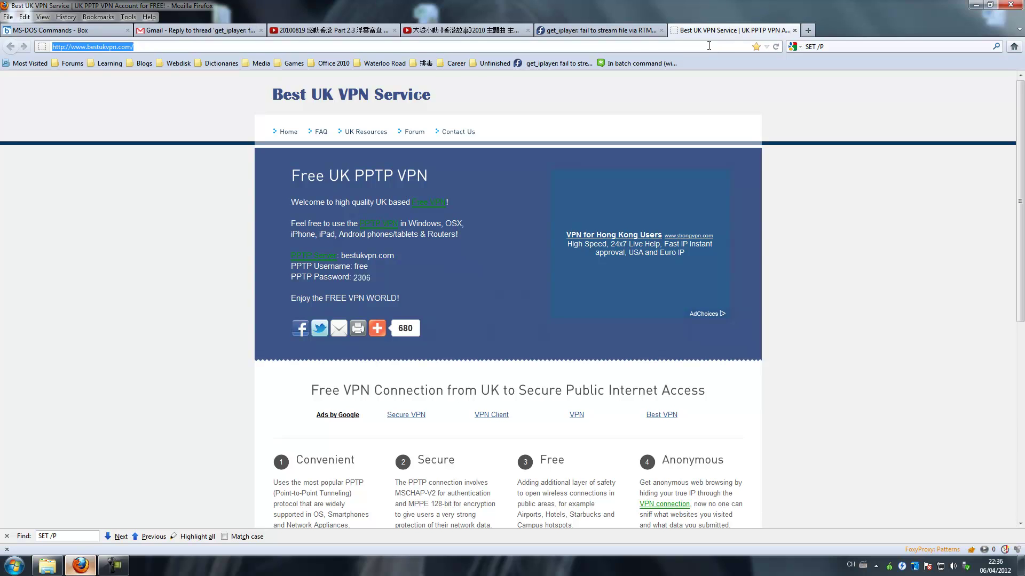
pyautogui.write('www.')
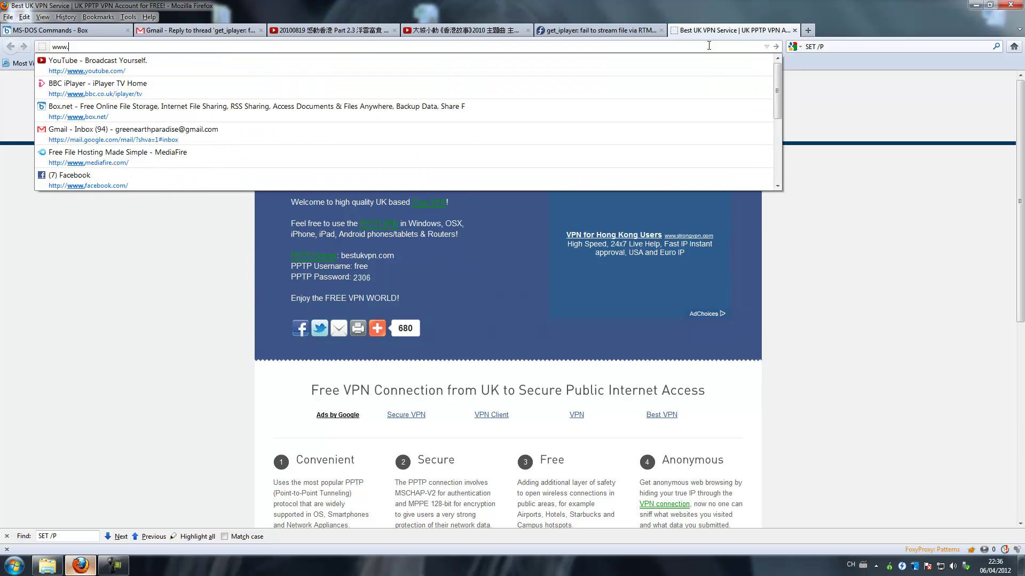
pyautogui.write('google.com')
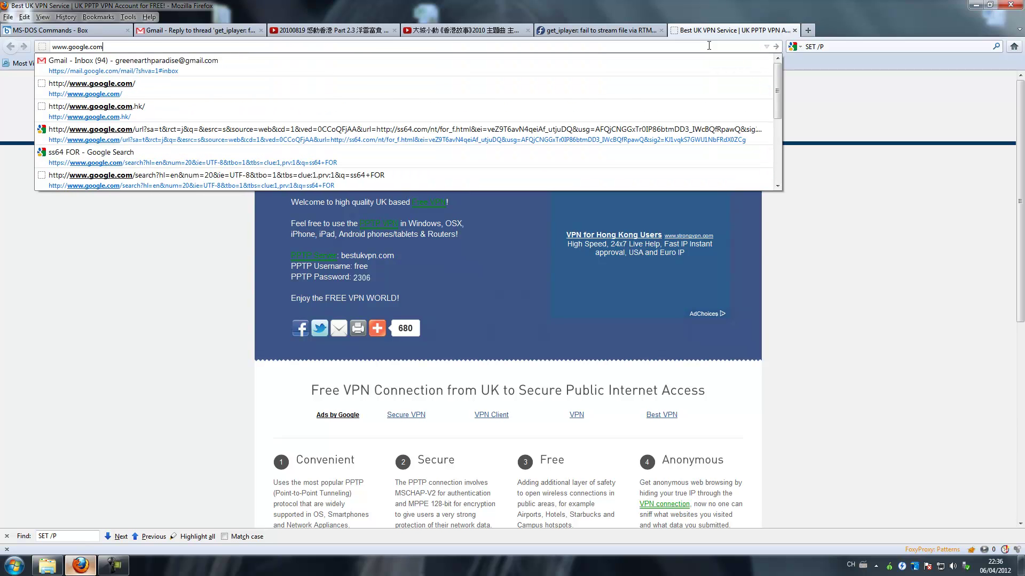
pyautogui.write('/')
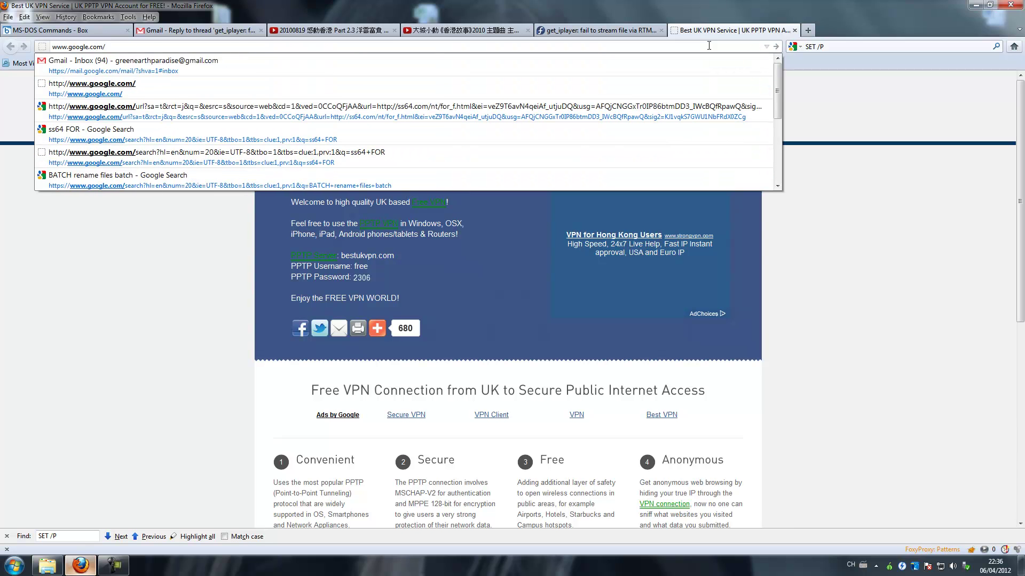
pyautogui.press('Return')
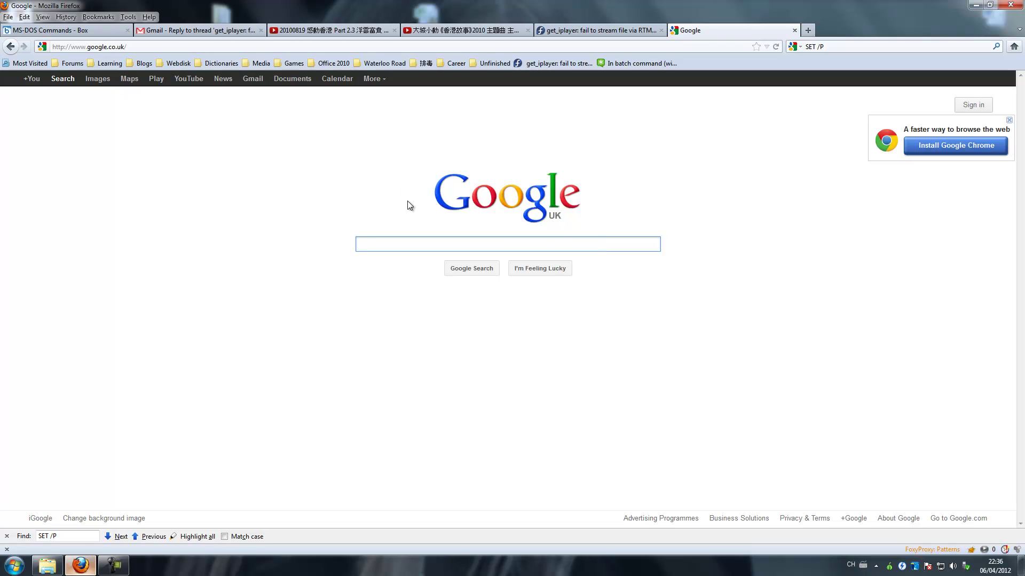
# - Search for whatismyip, open its IP Address Lookup page, and look up the connection's country code
pyautogui.write('whatismy')
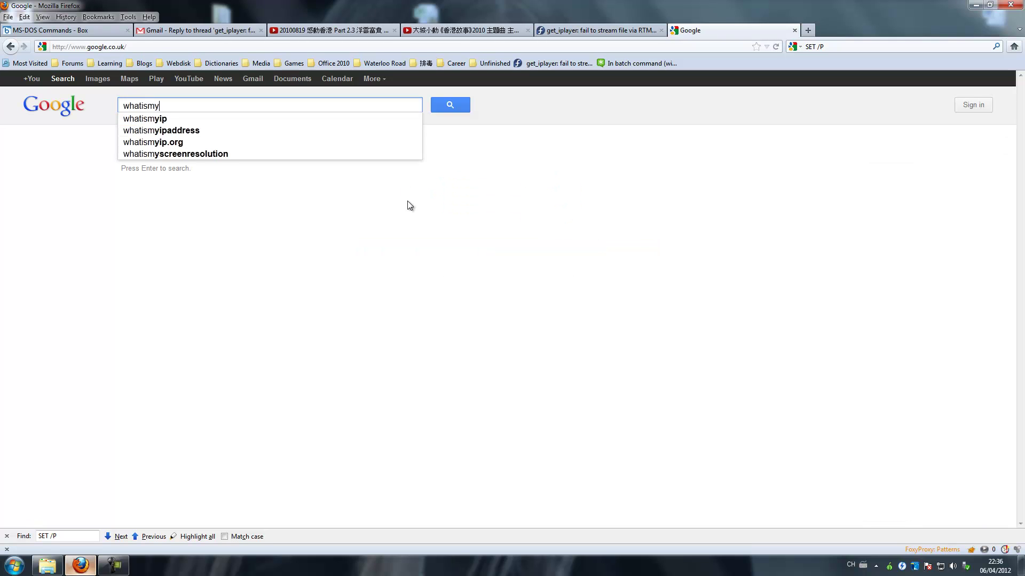
pyautogui.write('ip')
pyautogui.click(160, 217)
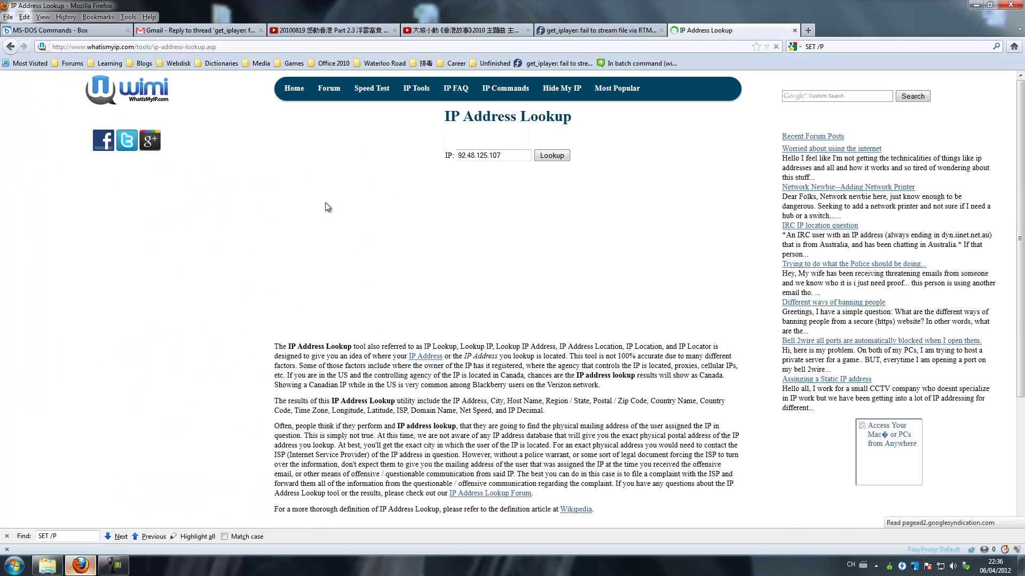
pyautogui.click(551, 157)
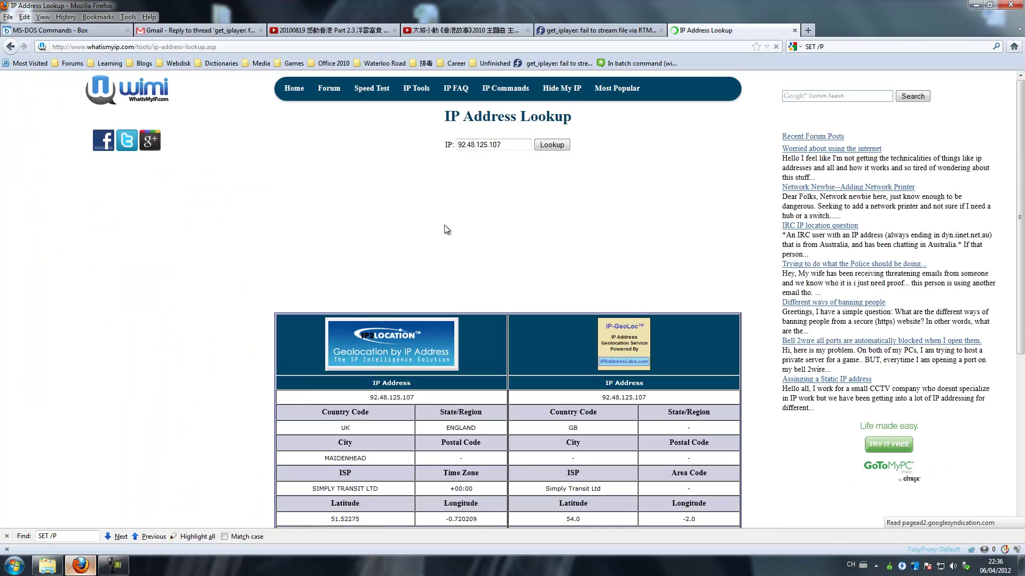
pyautogui.moveTo(341, 441); pyautogui.dragTo(352, 441)
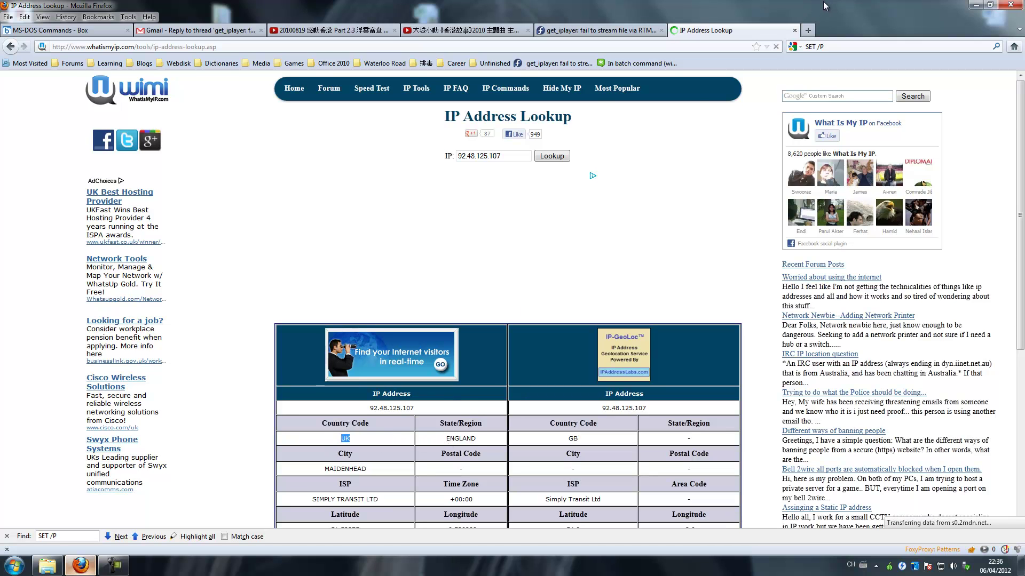
# - Minimize the browser and launch Get_iPlayer
pyautogui.click(975, 5)
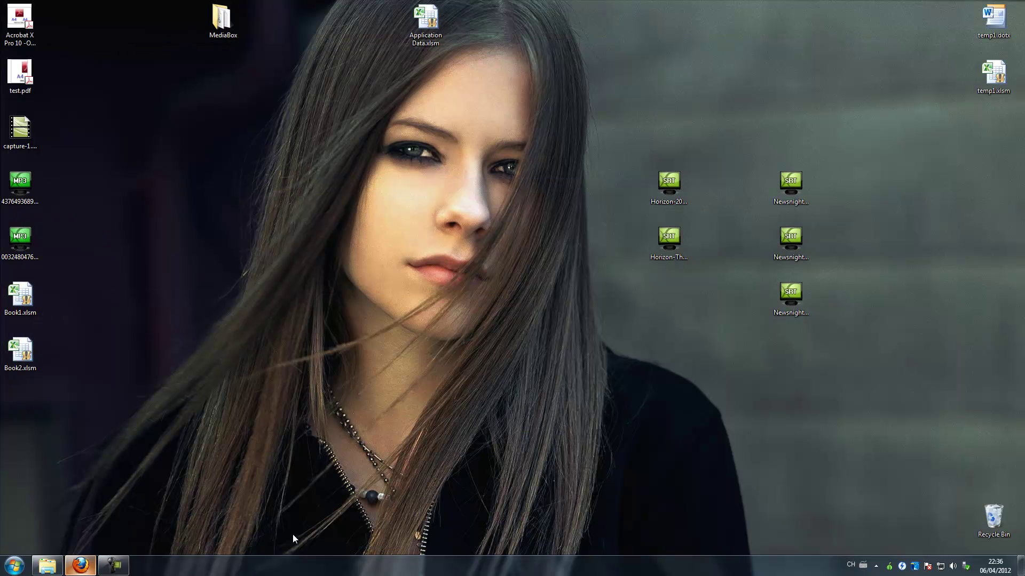
pyautogui.click(14, 565)
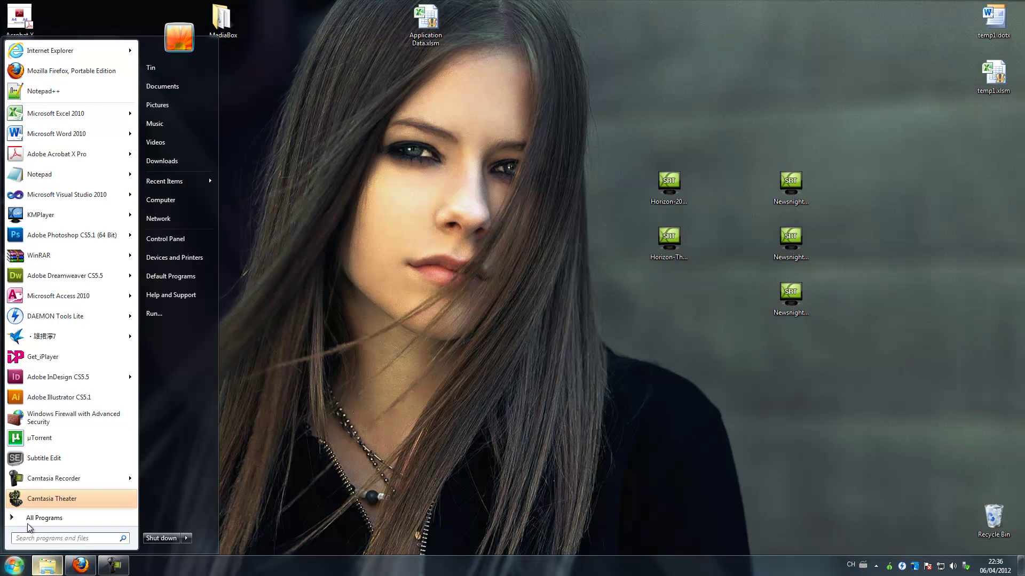
pyautogui.click(91, 363)
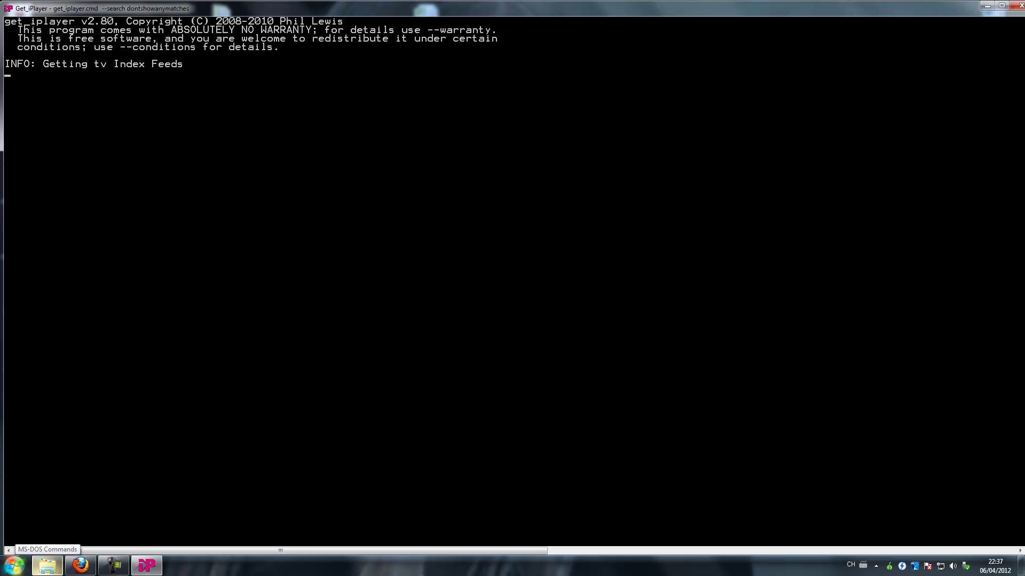
# - Search the computer for Firewall and open Windows Firewall with Advanced Security
pyautogui.click(14, 564)
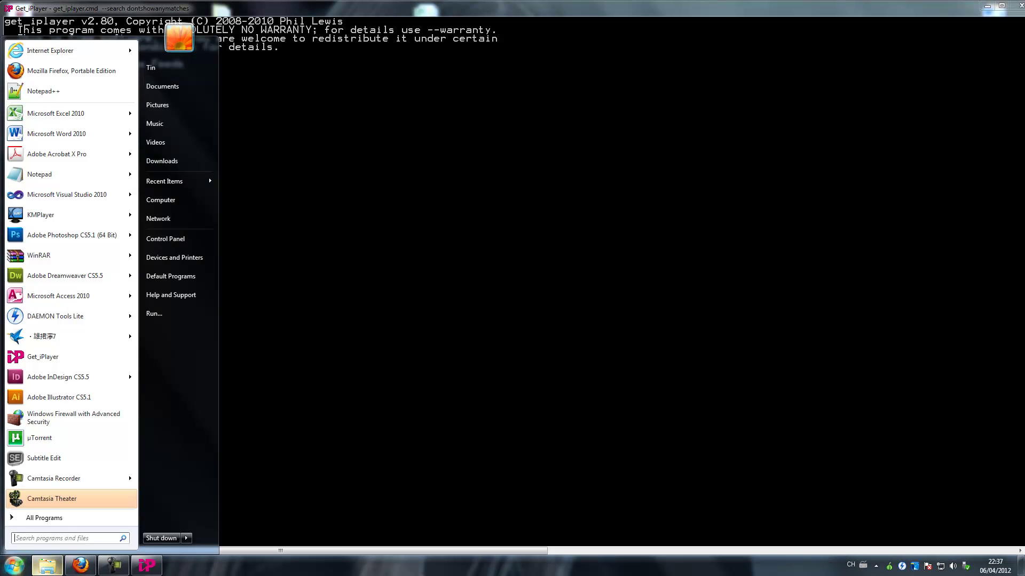
pyautogui.write('w')
pyautogui.press('BackSpace')
pyautogui.write('Firewall')
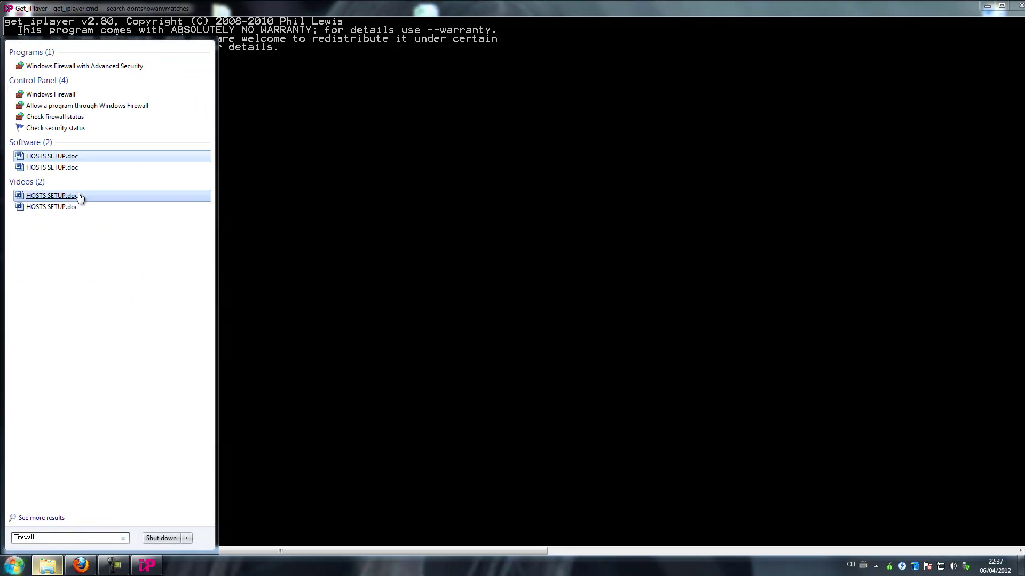
pyautogui.click(117, 68)
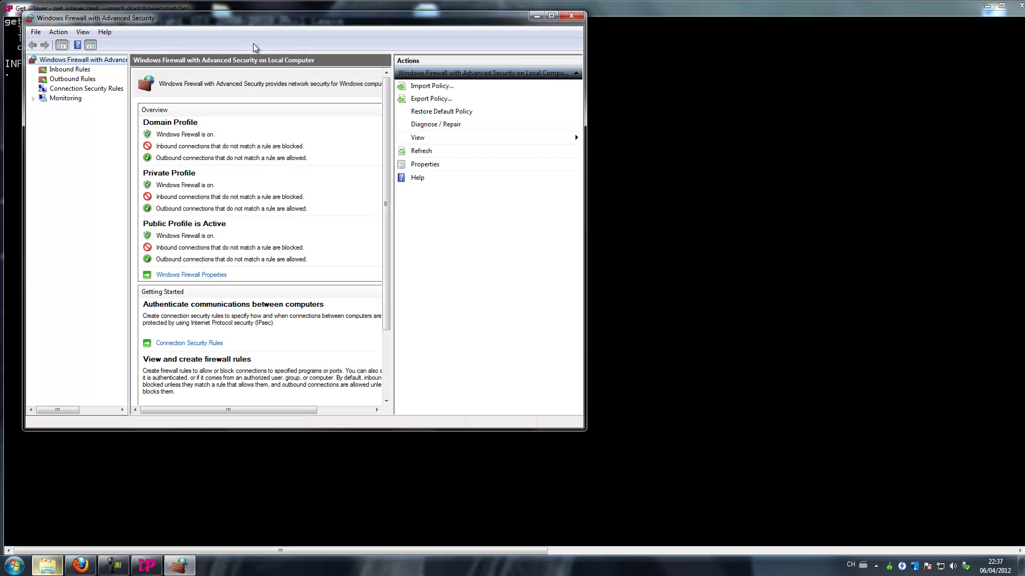
# - Open the properties of the BBC_iPlayer inbound rule and inspect its action and full program path
pyautogui.click(86, 70)
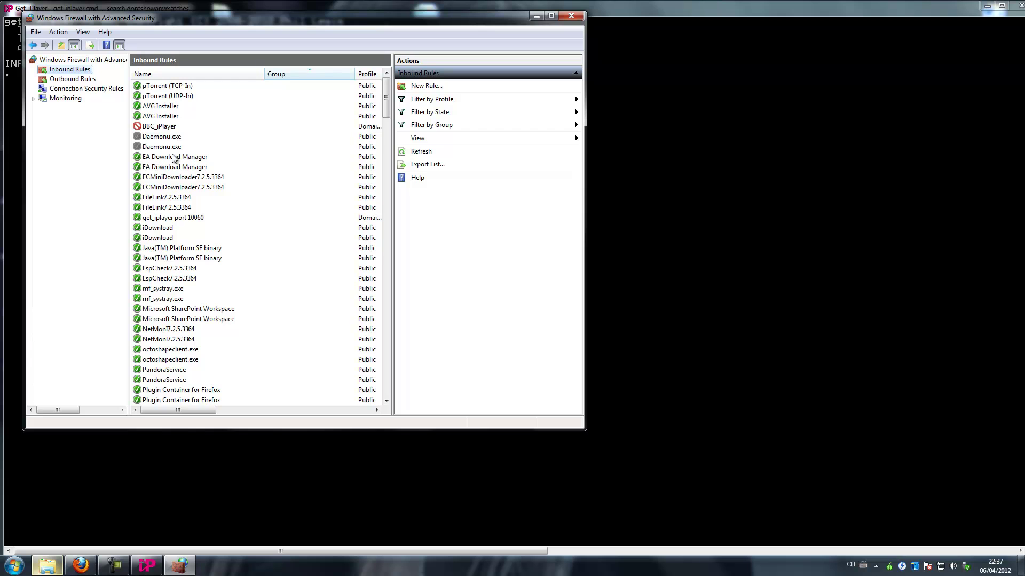
pyautogui.click(170, 127)
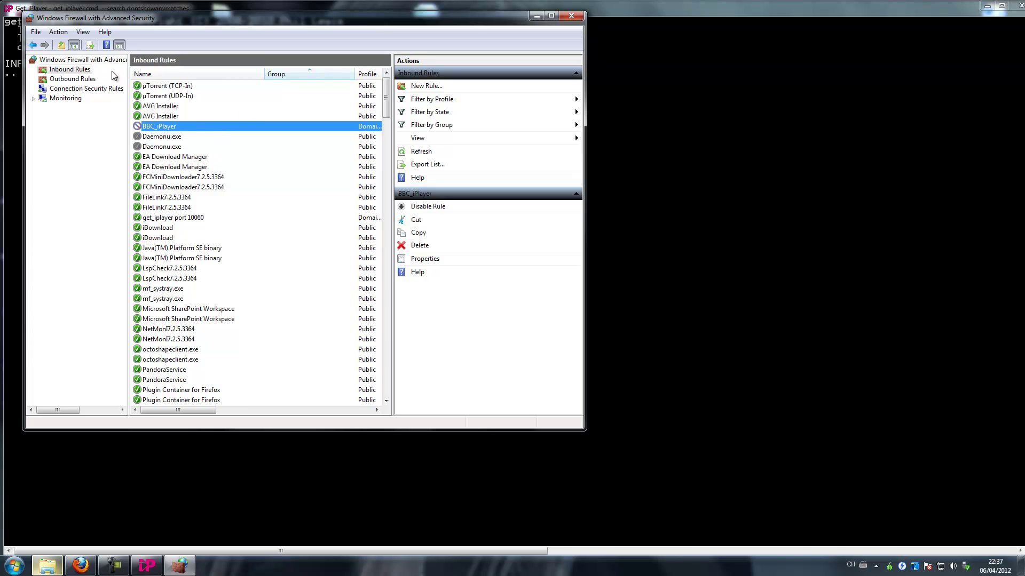
pyautogui.click(431, 259)
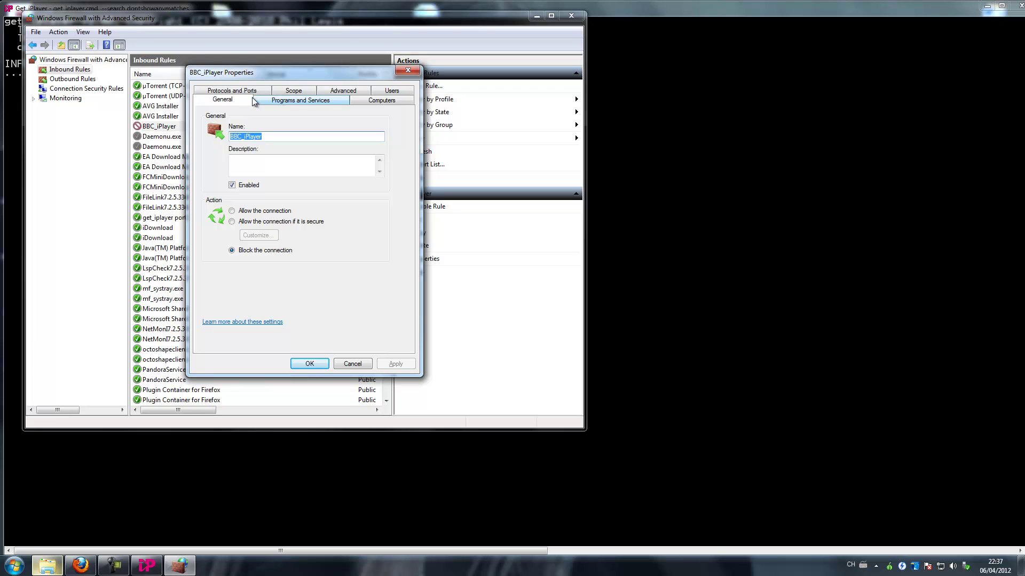
pyautogui.click(304, 99)
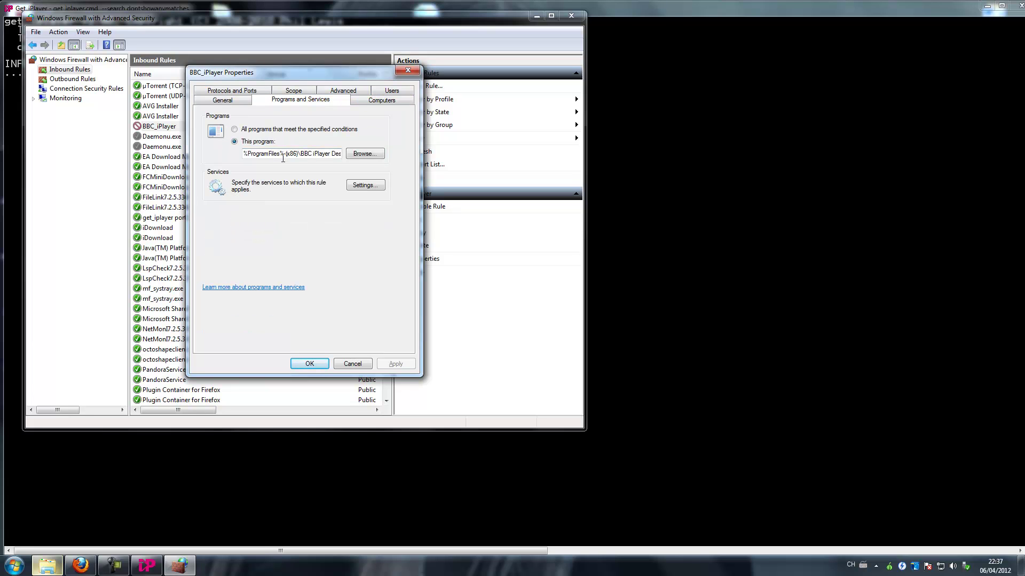
pyautogui.moveTo(283, 156); pyautogui.dragTo(366, 155)
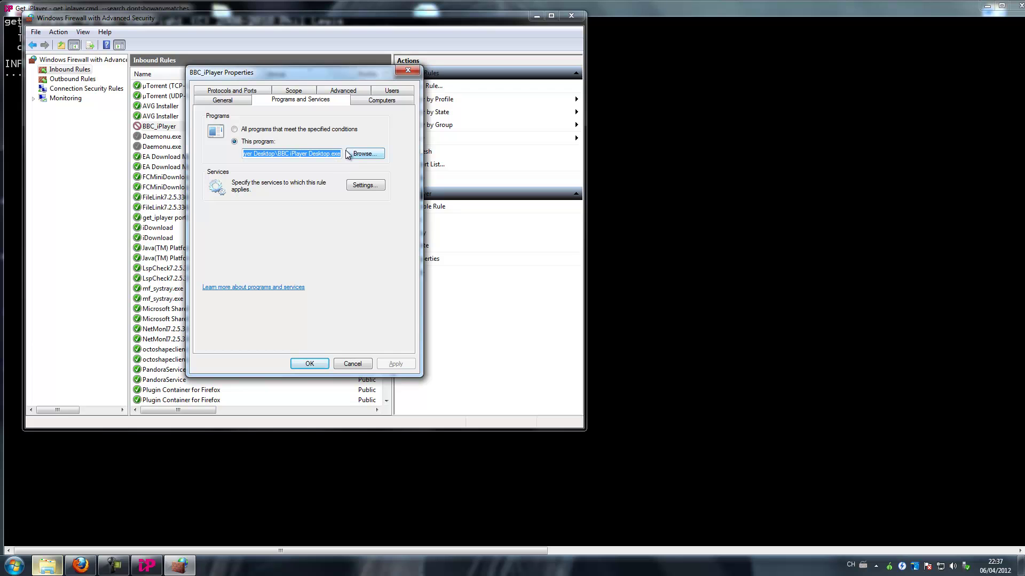
# - Review the inbound BBC_iPlayer rule's computer, profile, scope, protocol, general and program settings, and close its properties without changes
pyautogui.click(389, 102)
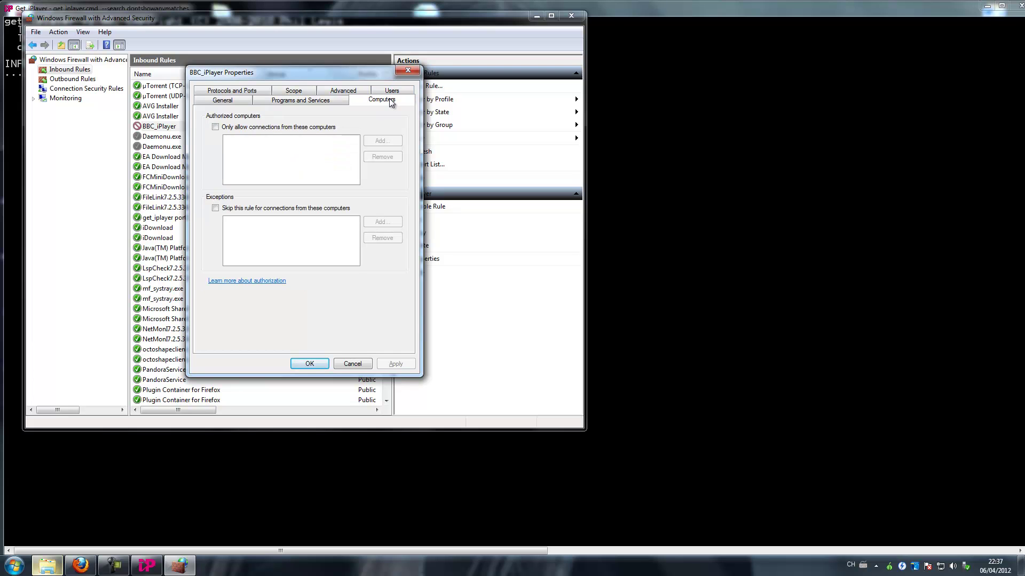
pyautogui.click(362, 91)
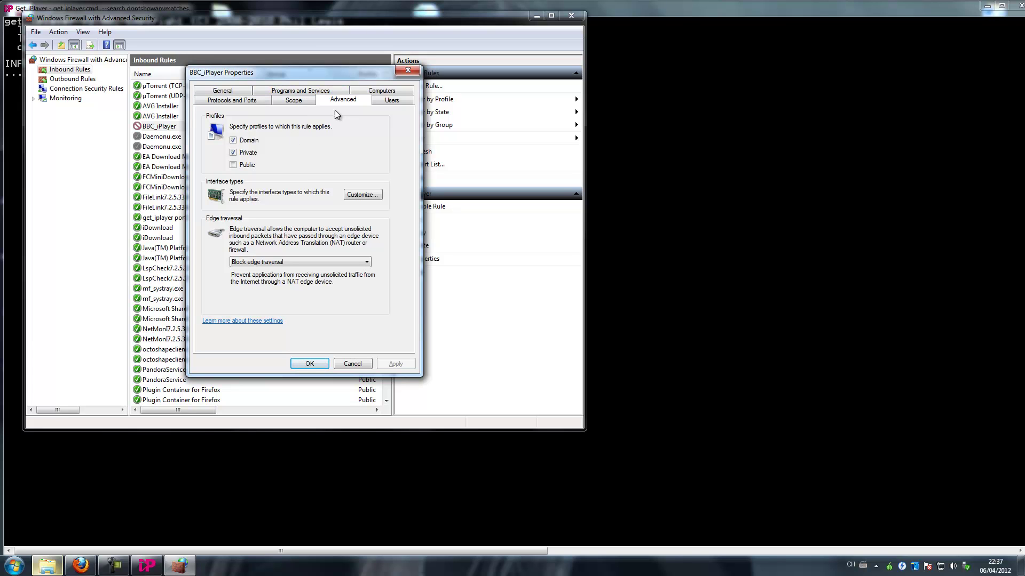
pyautogui.click(292, 101)
pyautogui.click(256, 100)
pyautogui.click(220, 92)
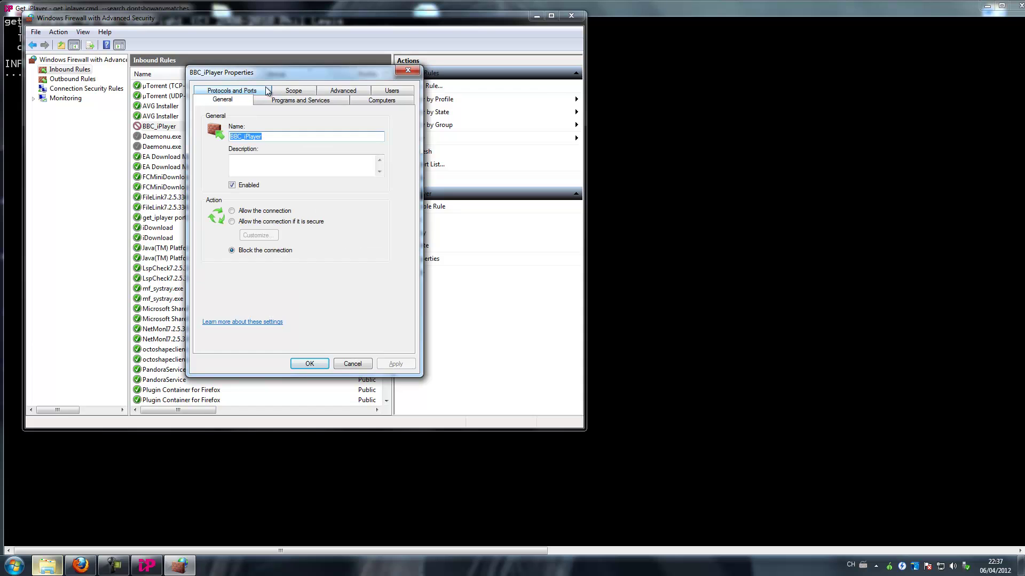
pyautogui.click(300, 101)
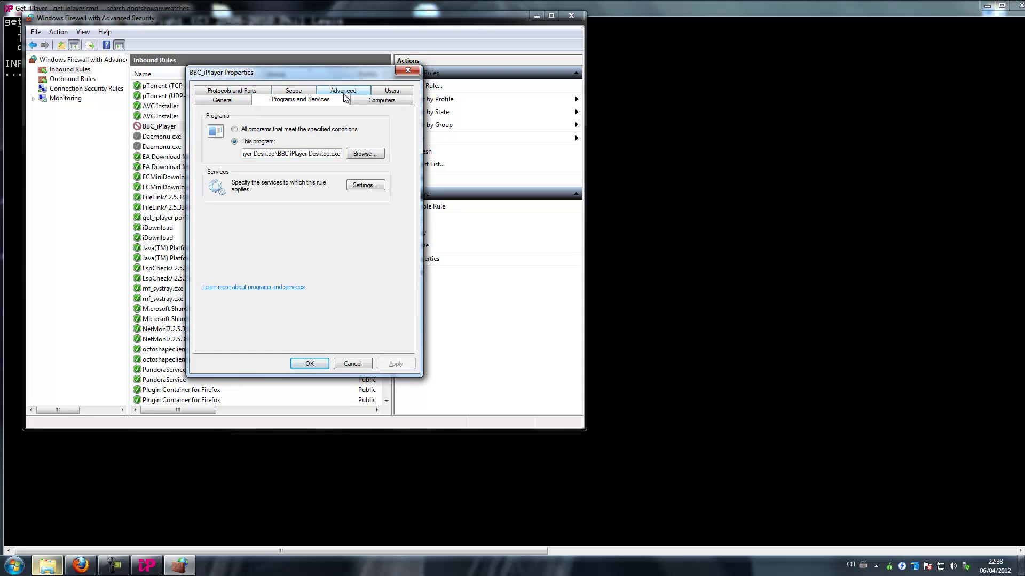
pyautogui.click(364, 100)
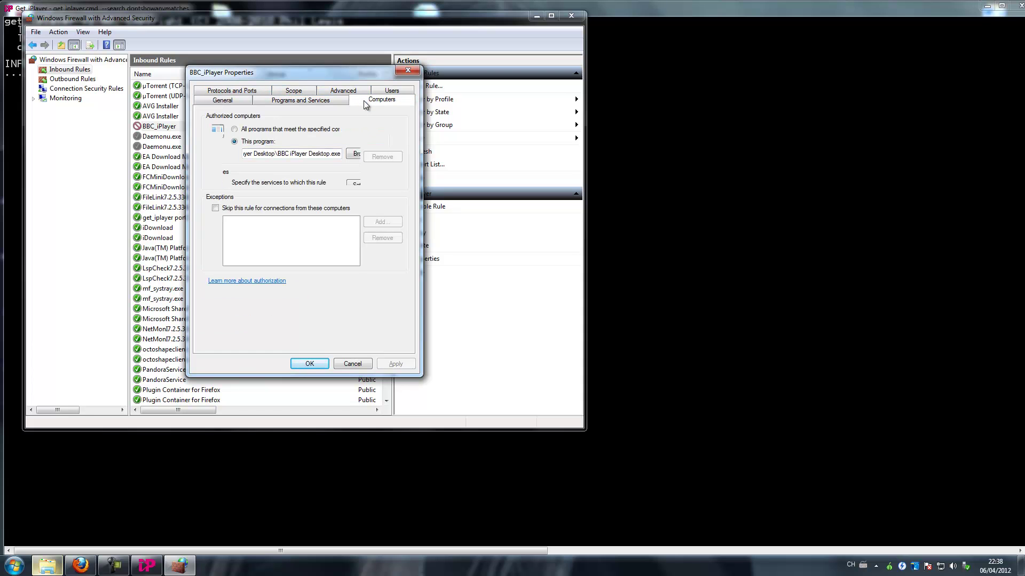
pyautogui.click(408, 70)
# - Open the properties of the BBC_iPlayer outbound rule and inspect its action and full program path
pyautogui.click(83, 81)
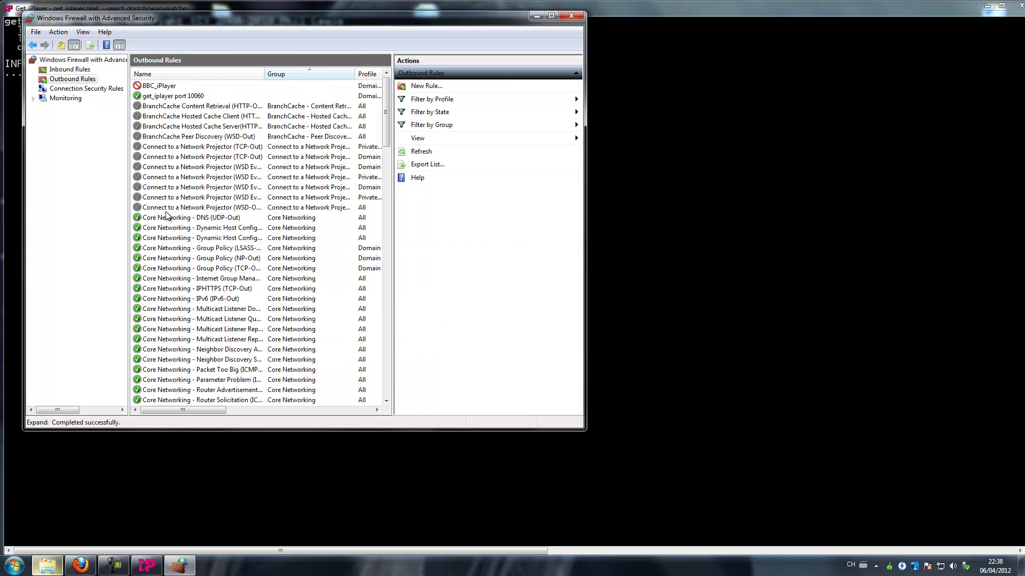
pyautogui.click(176, 87)
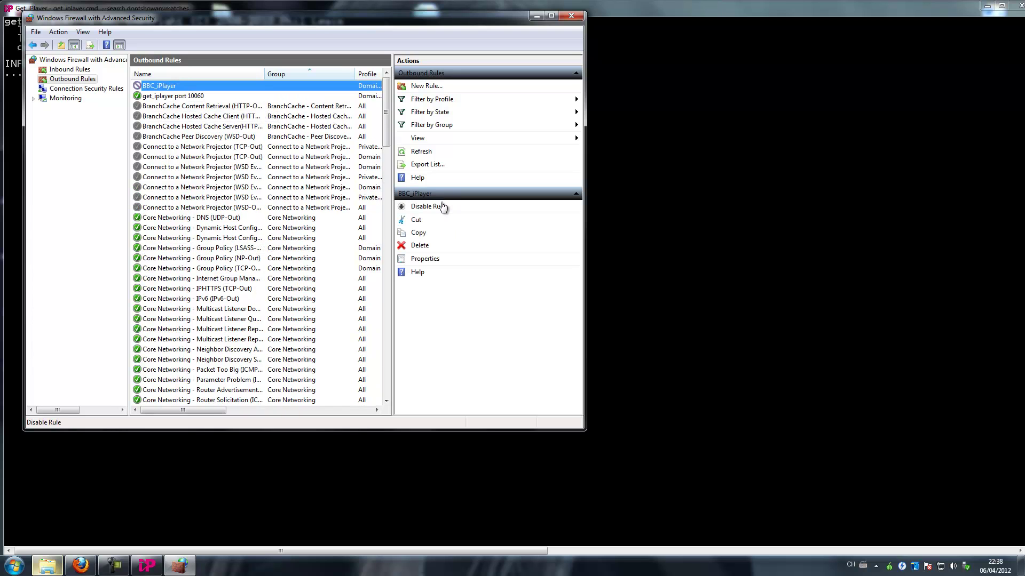
pyautogui.click(425, 258)
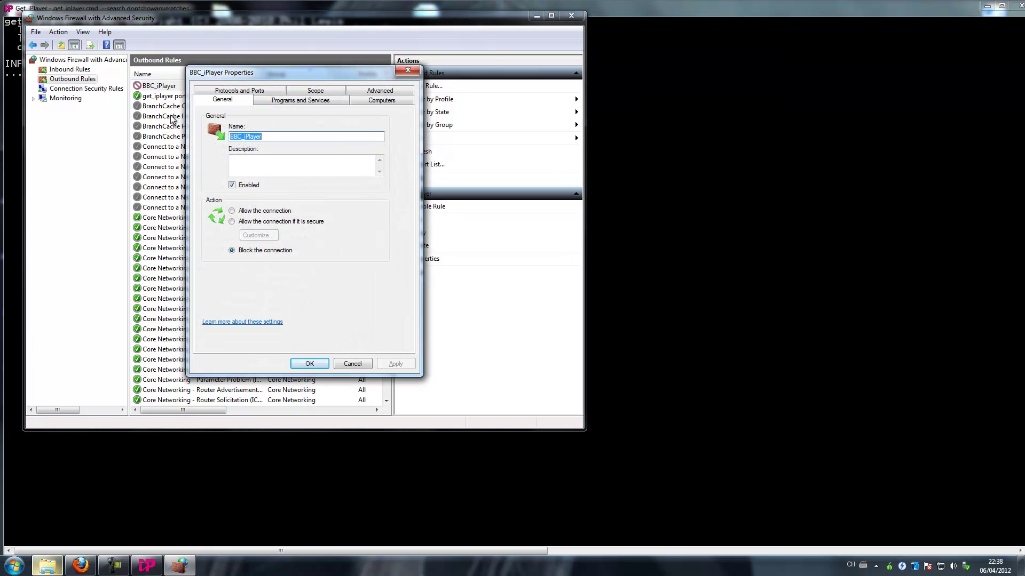
pyautogui.click(316, 103)
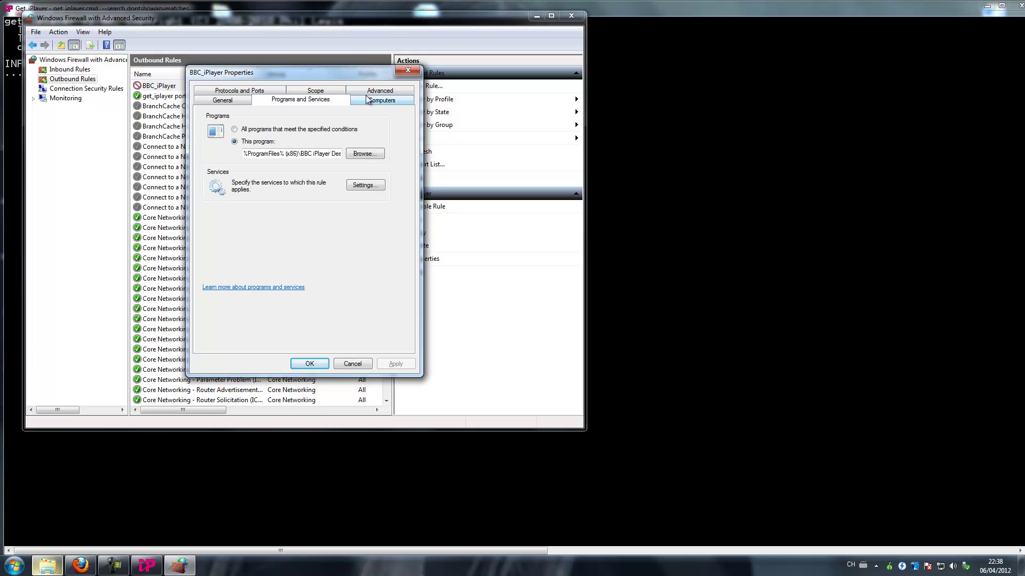
pyautogui.moveTo(244, 153); pyautogui.dragTo(374, 153)
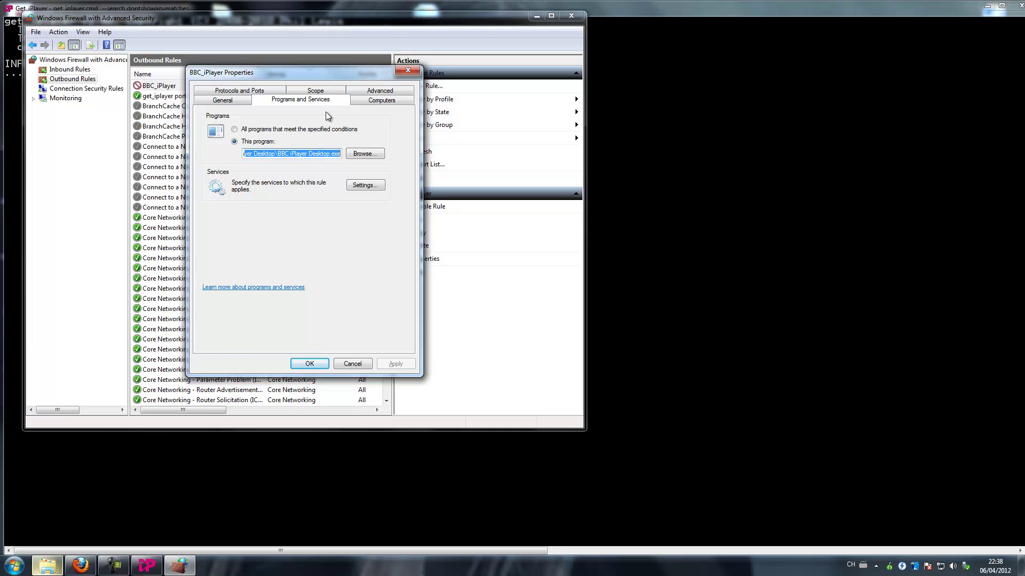
# - Review the outbound BBC_iPlayer rule's profile, scope, general, protocol and computer settings
pyautogui.click(380, 91)
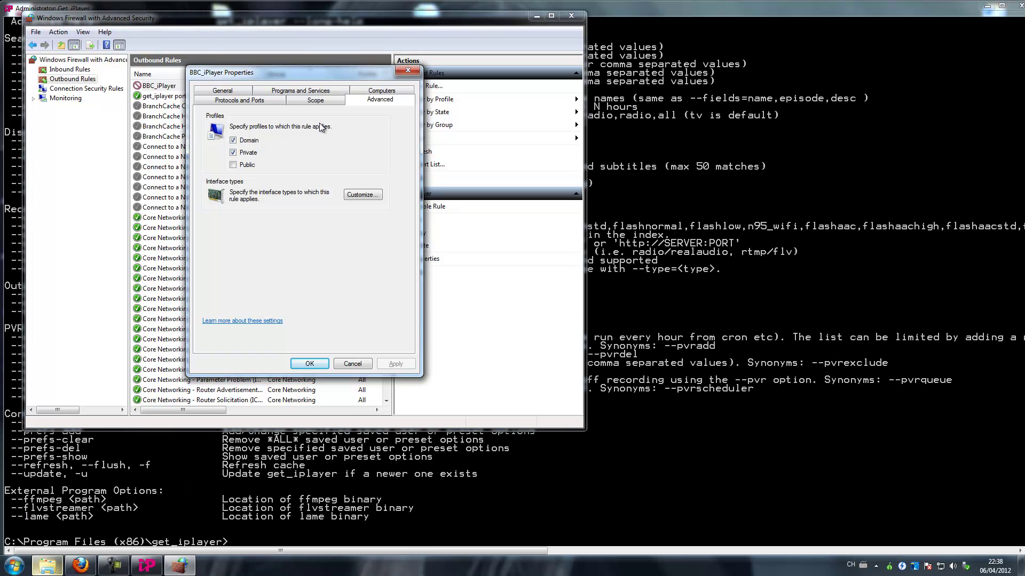
pyautogui.click(320, 92)
pyautogui.click(224, 101)
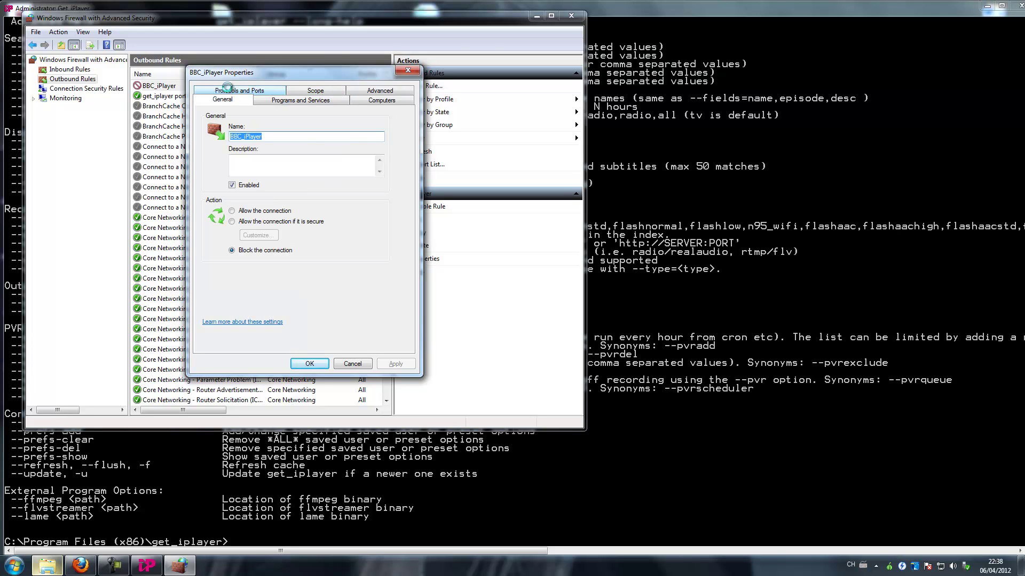
pyautogui.click(231, 91)
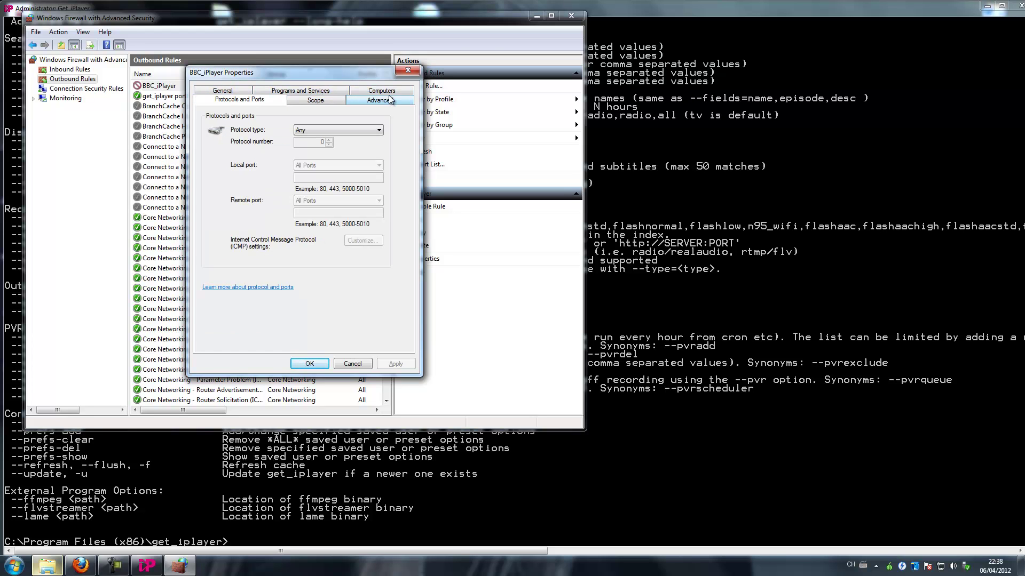
pyautogui.click(382, 92)
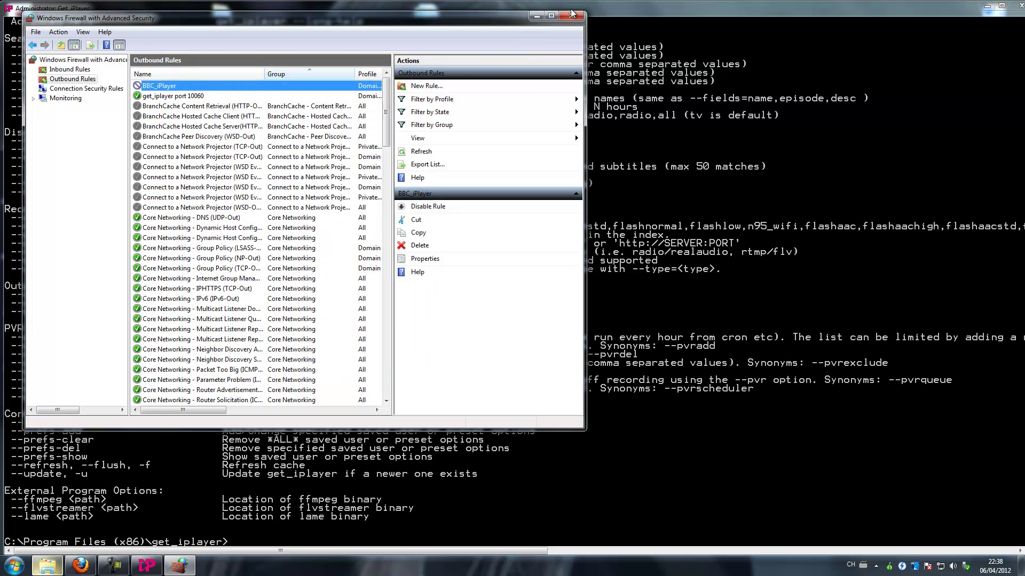
# - Close the firewall window and review the get_iplayer console output from its beginning
pyautogui.click(571, 18)
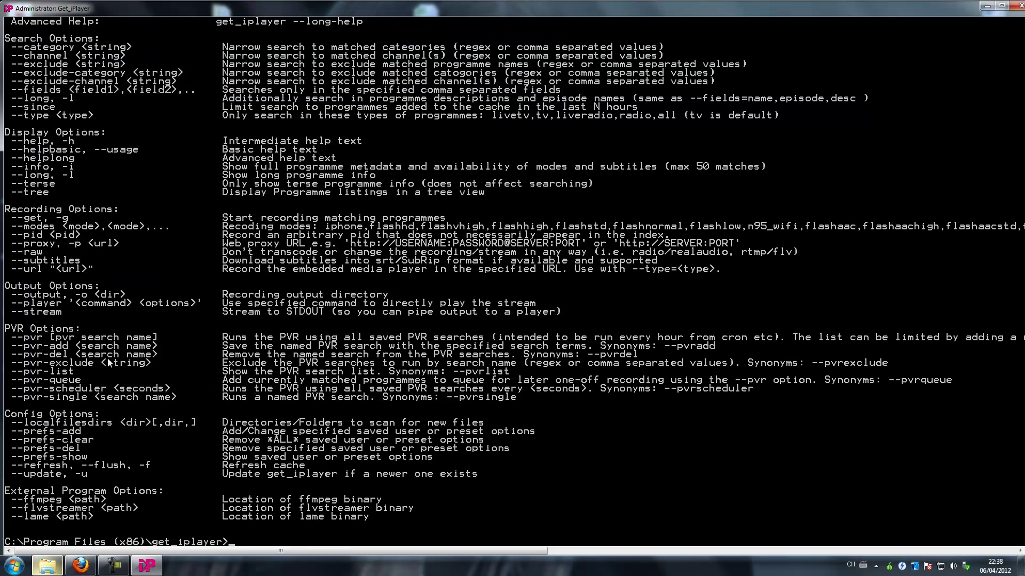
pyautogui.scroll(8, 146, 348)
pyautogui.scroll(7, 147, 351)
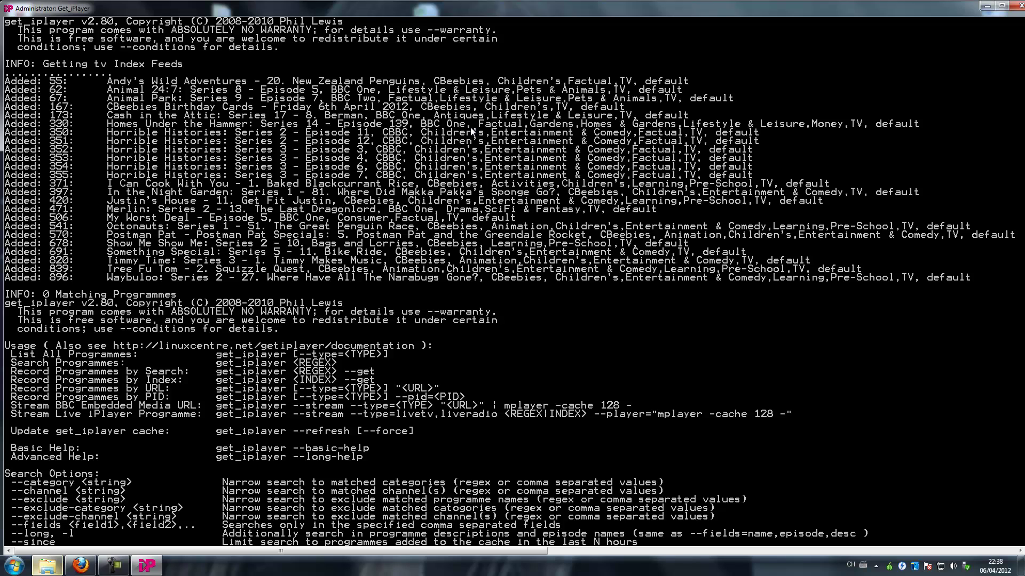
# - Review the usage and option listing in the console, and run get_iplayer --get 55 to record programme 55
pyautogui.scroll(-1, 470, 132)
pyautogui.scroll(-11, 469, 129)
pyautogui.scroll(9, 469, 162)
pyautogui.scroll(3, 469, 162)
pyautogui.scroll(-20, 90, 142)
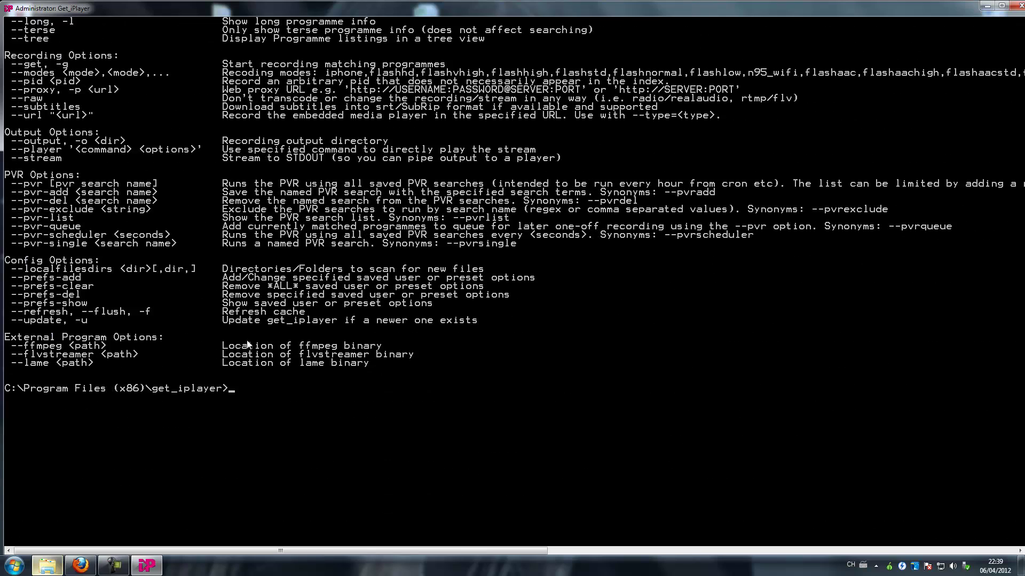
pyautogui.scroll(1, 247, 345)
pyautogui.write('get_iplayer -')
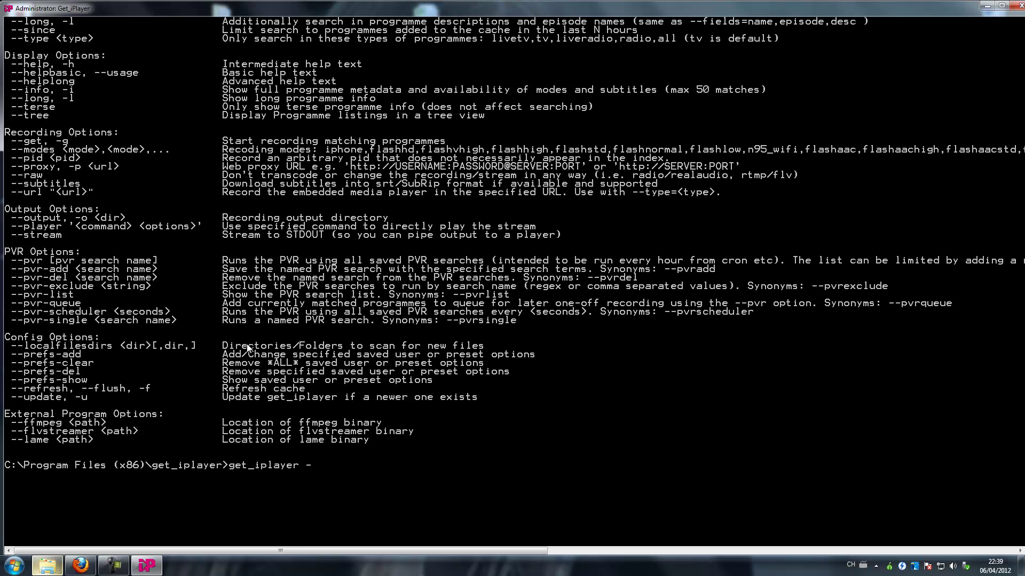
pyautogui.write('-geyt5')
pyautogui.press('Return')
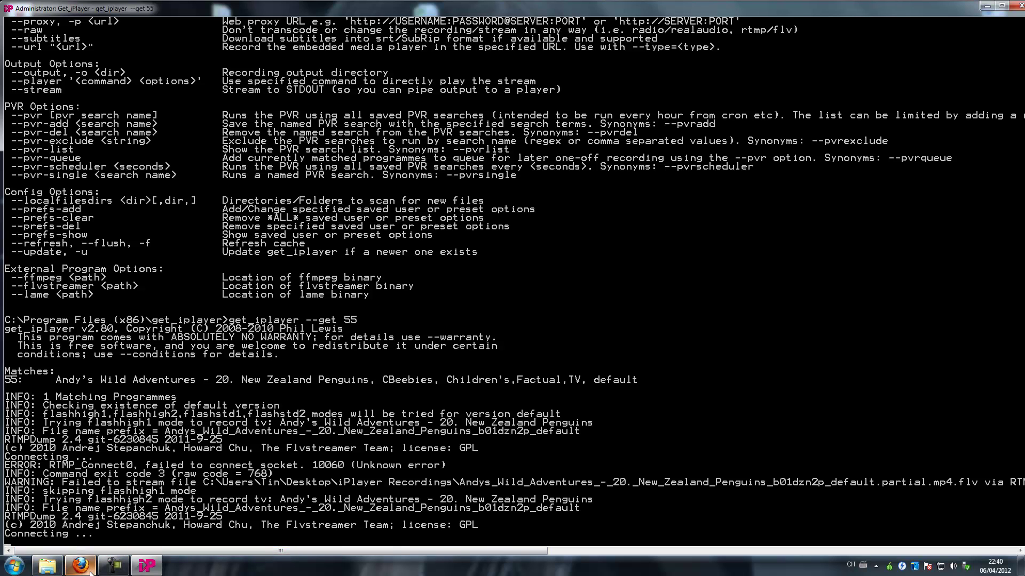
pyautogui.click(14, 566)
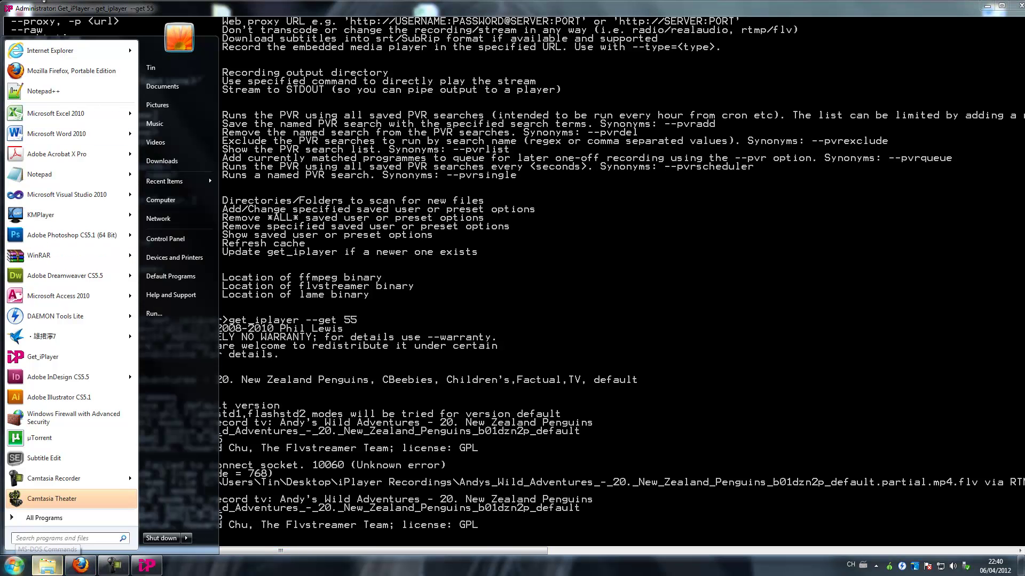
pyautogui.click(53, 54)
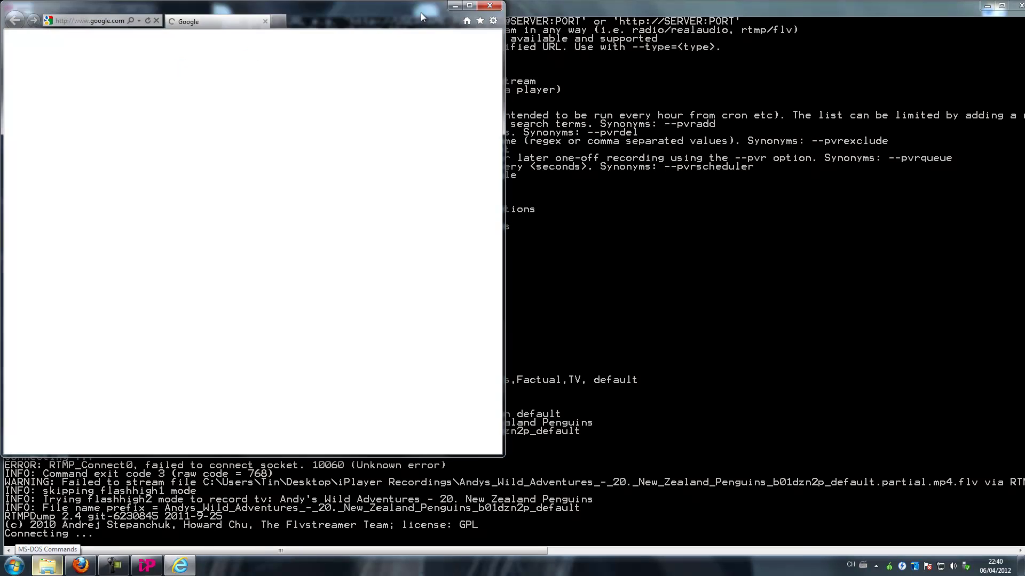
pyautogui.doubleClick(419, 7)
pyautogui.click(206, 21)
pyautogui.write('www.bbc')
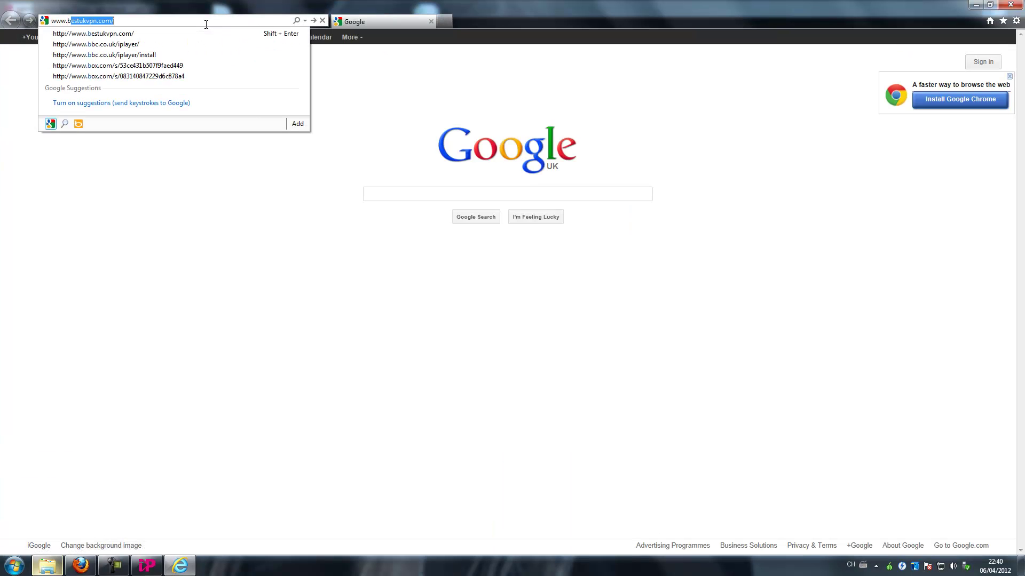
pyautogui.press('End')
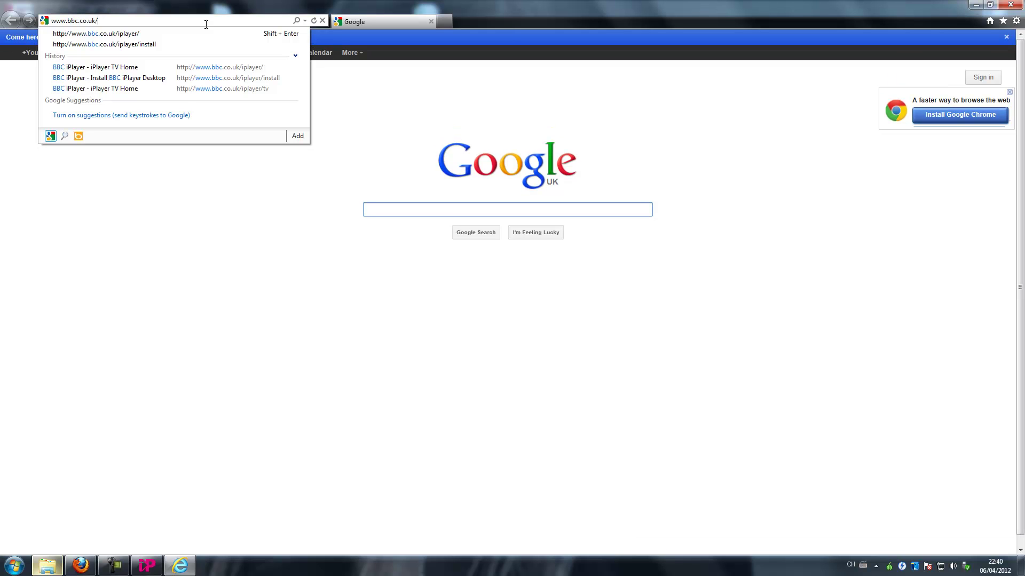
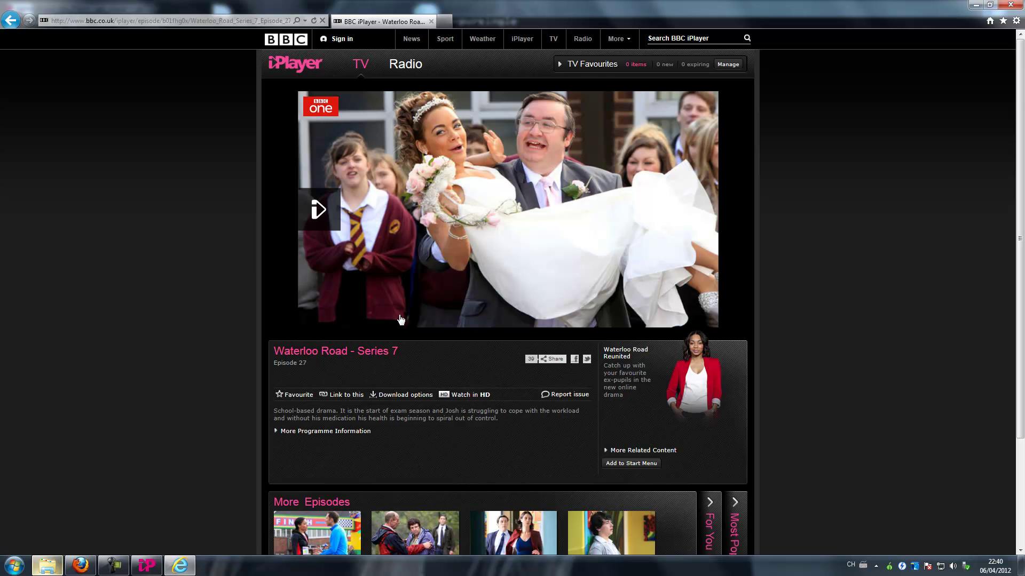
# - Play Waterloo Road Series 7 Episode 27 on the BBC iPlayer page, check the page address, and pause the video
pyautogui.click(334, 215)
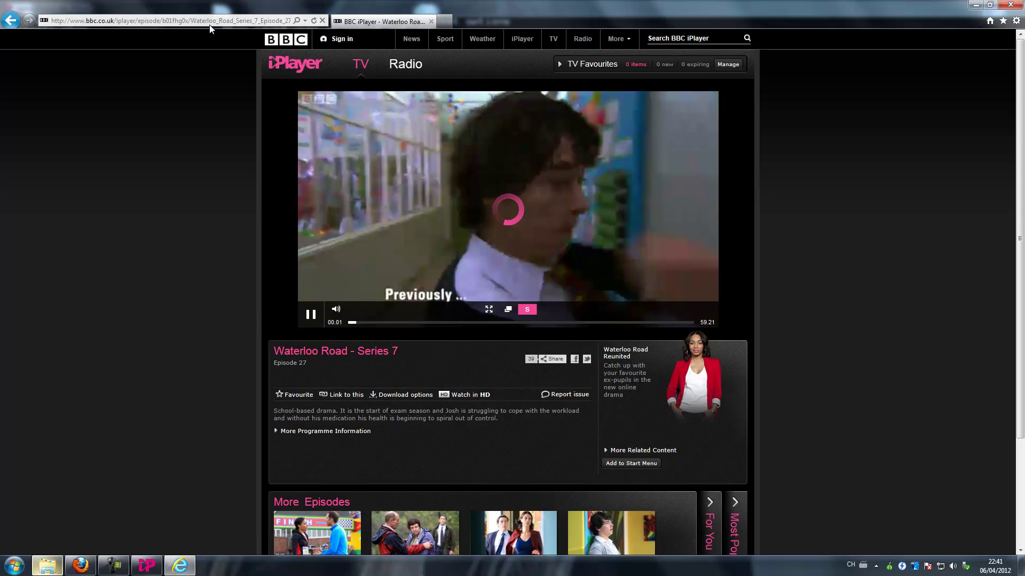
pyautogui.click(187, 21)
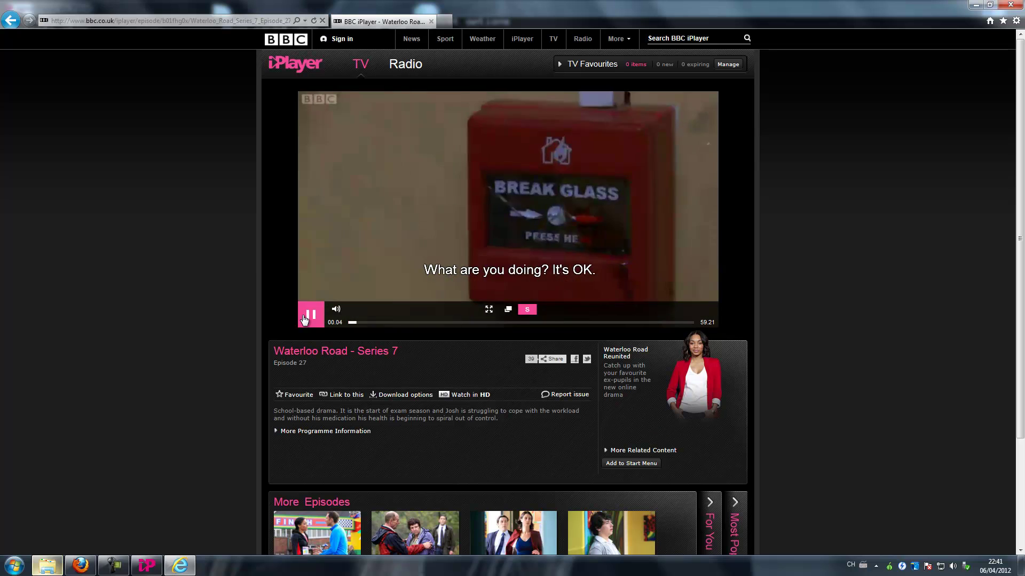
pyautogui.click(309, 315)
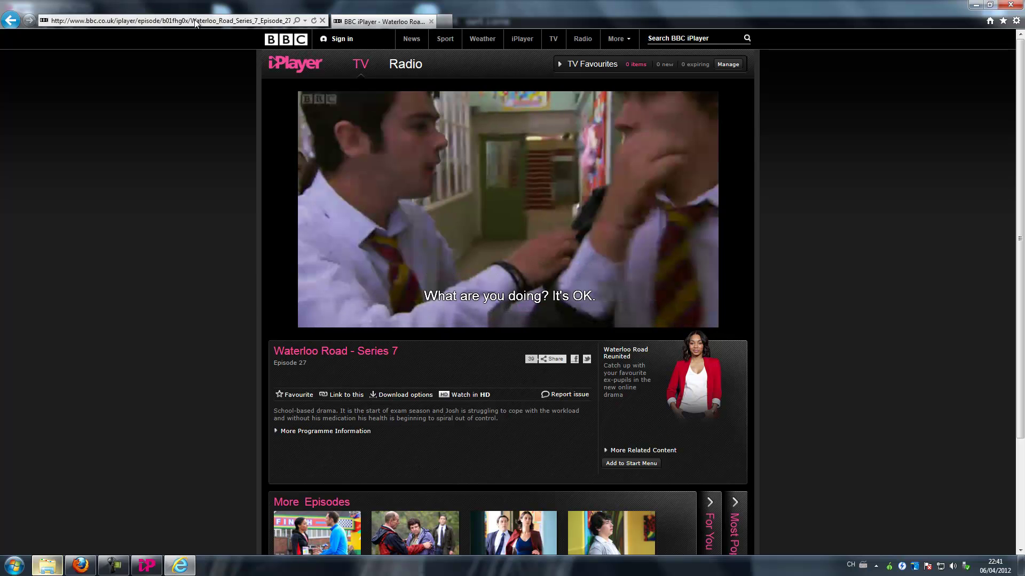
# - Back in the console, search with get_iplayer Waterloo Road and begin the command get_iplayer --subtitles --get
pyautogui.click(976, 4)
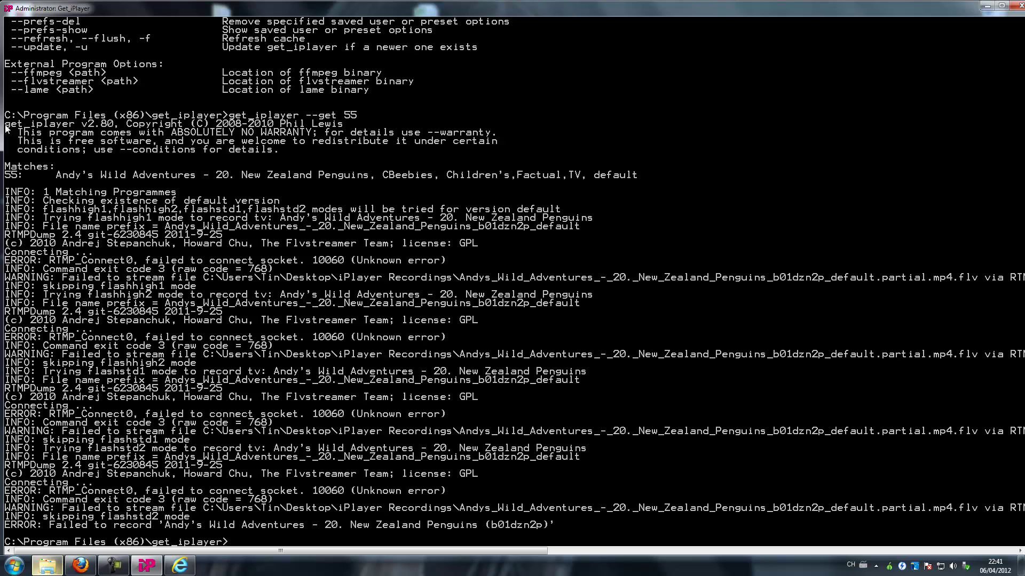
pyautogui.scroll(19, 203, 155)
pyautogui.scroll(15, 168, 245)
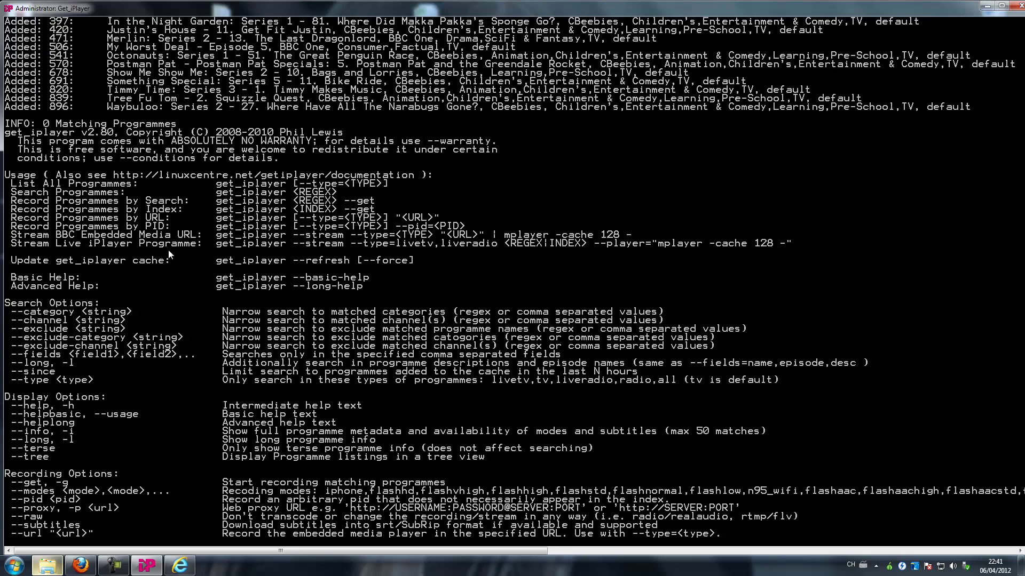
pyautogui.scroll(-18, 170, 257)
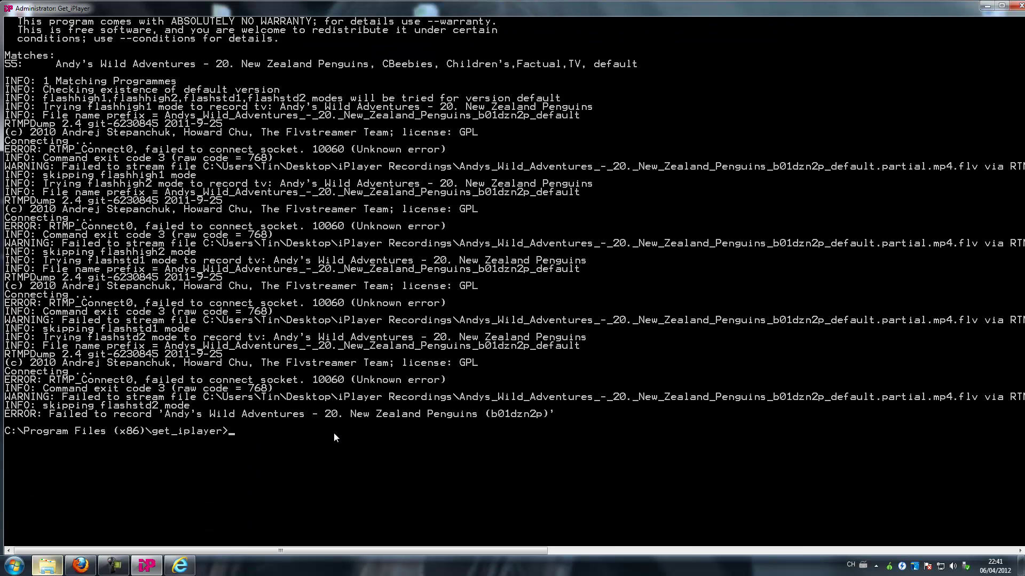
pyautogui.write('get_iplayer Waterloo Road')
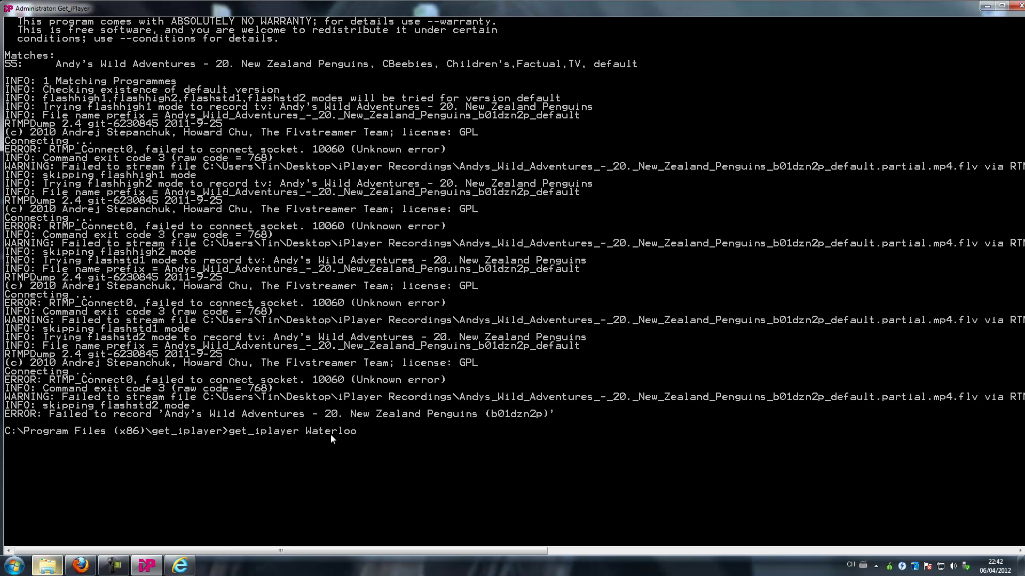
pyautogui.press('Return')
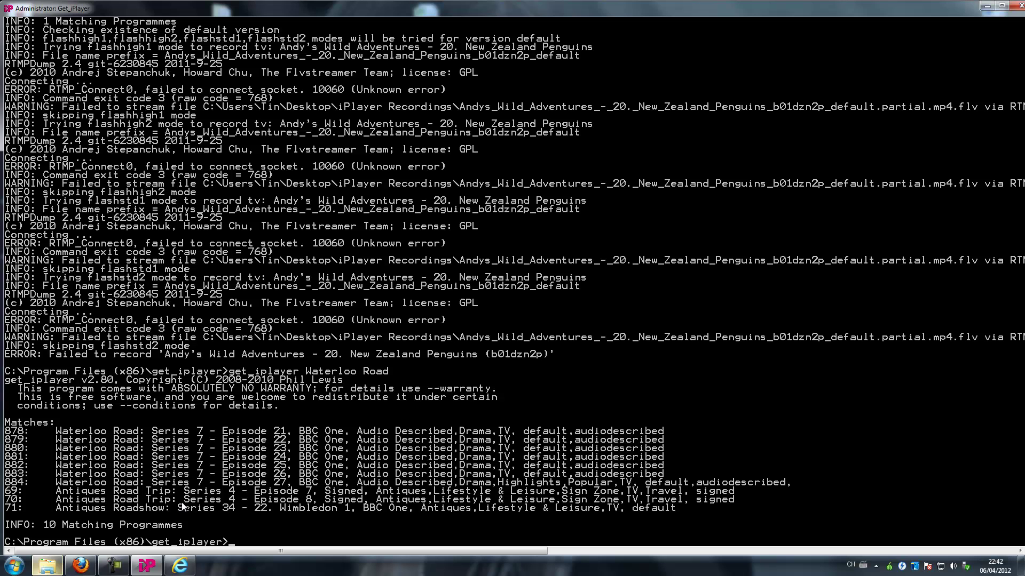
pyautogui.write('et_iplayer --subtitles')
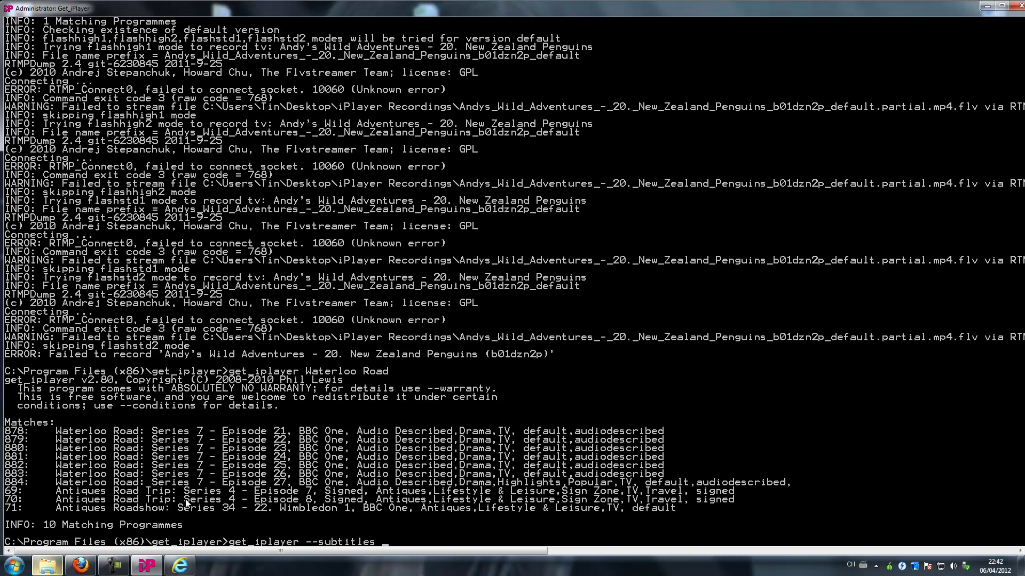
pyautogui.write(' --ge')
# - Search the web for get_iplayer in a new Internet Explorer tab and open the Linuxcentre get_iplayer page
pyautogui.click(193, 567)
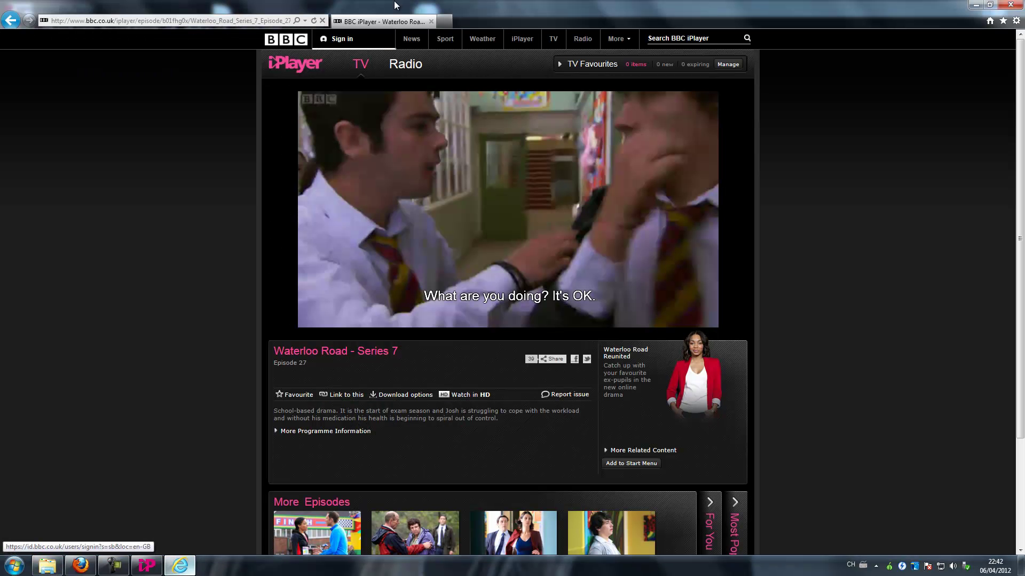
pyautogui.click(448, 20)
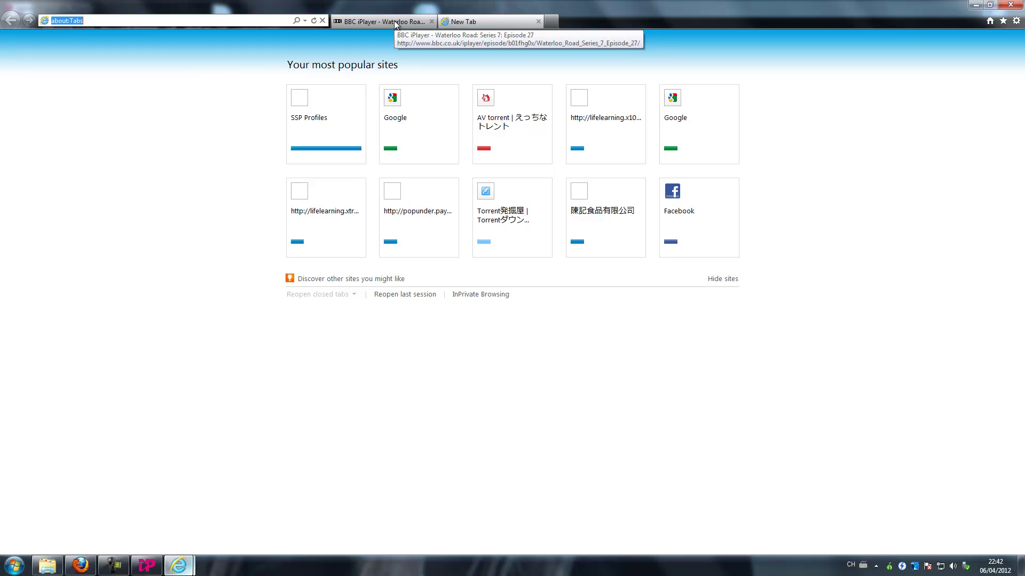
pyautogui.write('get_')
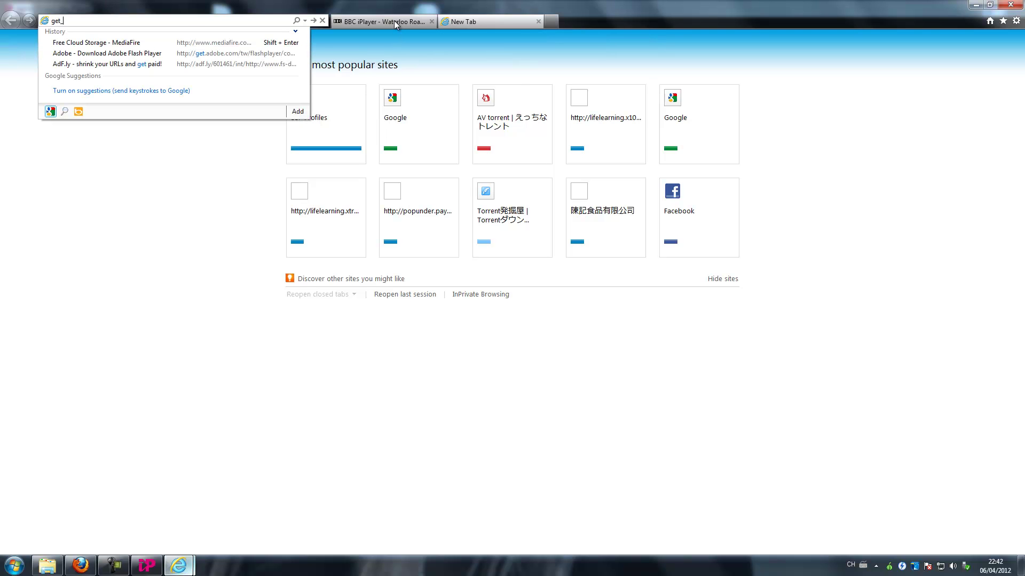
pyautogui.write('iplayer')
pyautogui.press('Return')
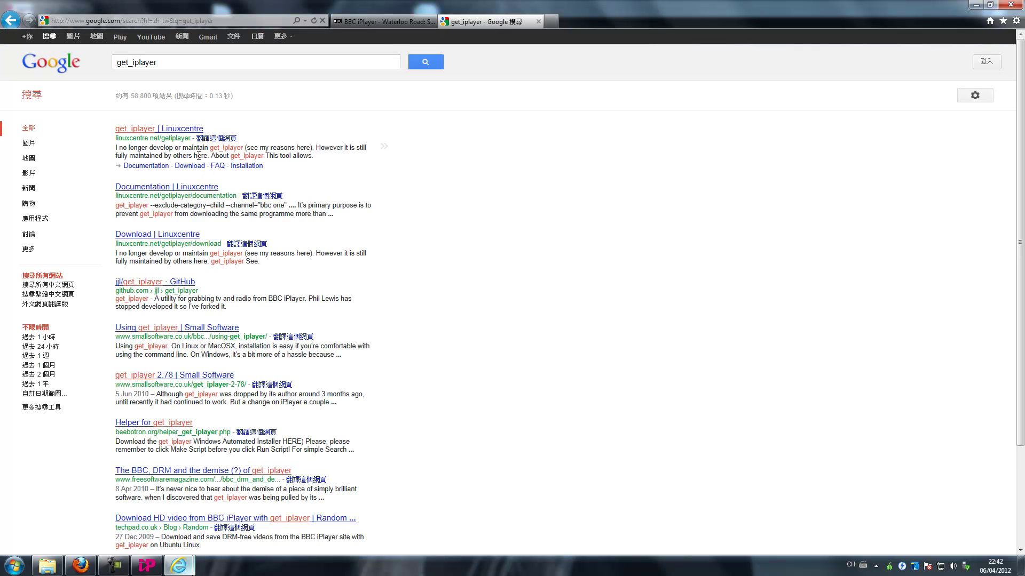
pyautogui.click(134, 133)
# - Check the status of the active network and VPN connections
pyautogui.click(876, 566)
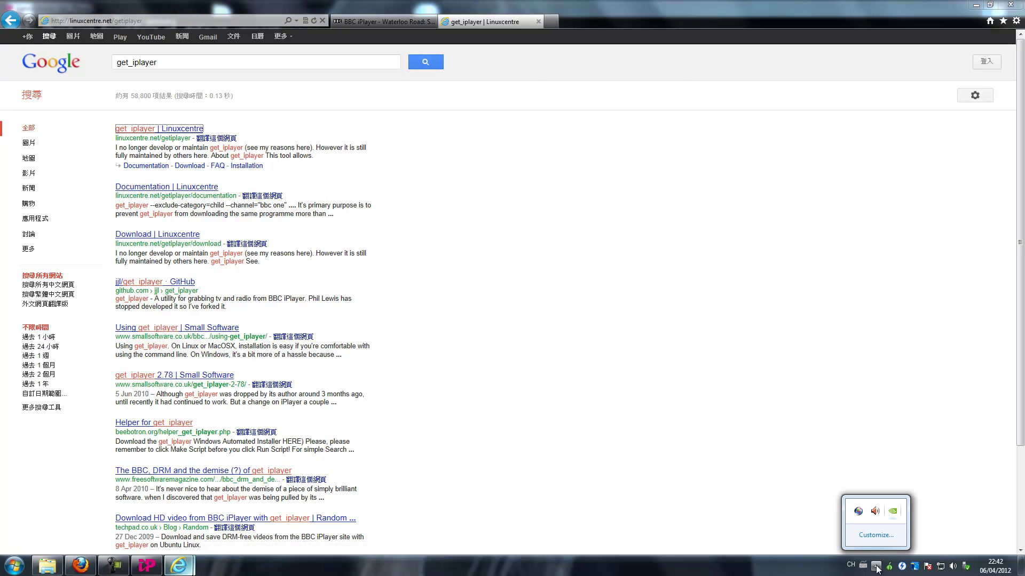
pyautogui.click(941, 565)
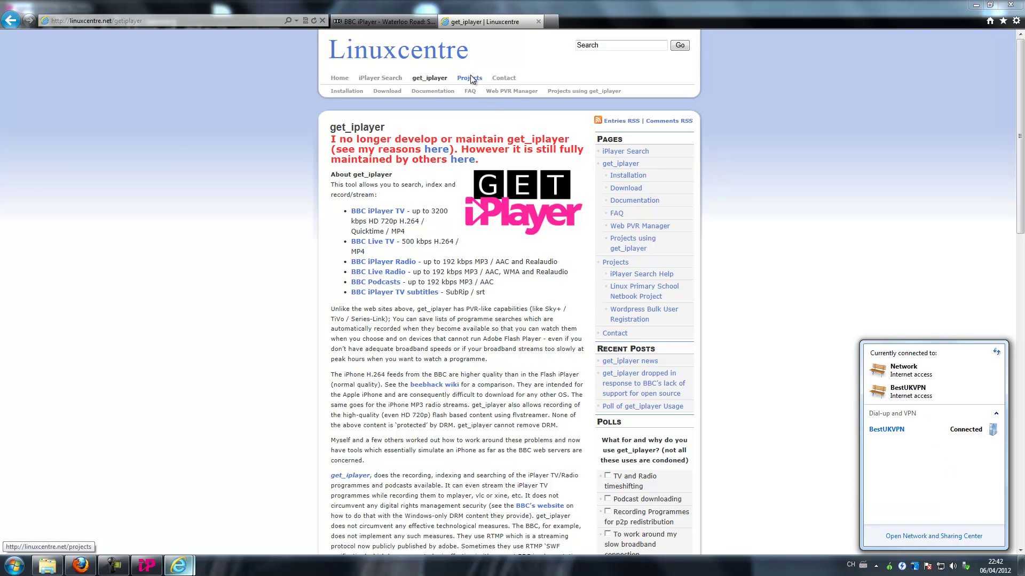
# - Open the get_iplayer documentation, find "sub" in the page, and go to the Subtitles section
pyautogui.click(427, 91)
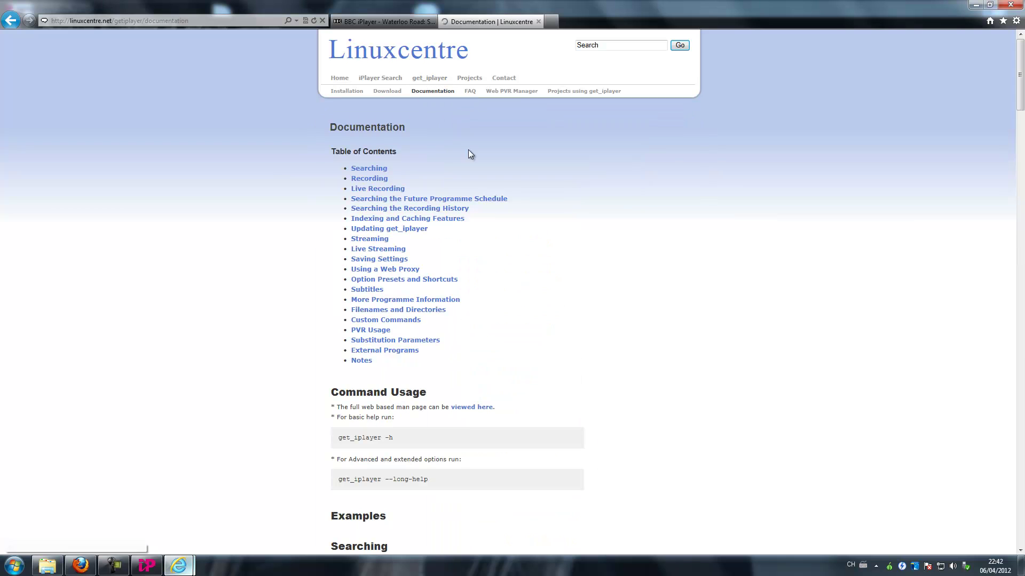
pyautogui.hotkey('ctrl', 'f')
pyautogui.write('sub')
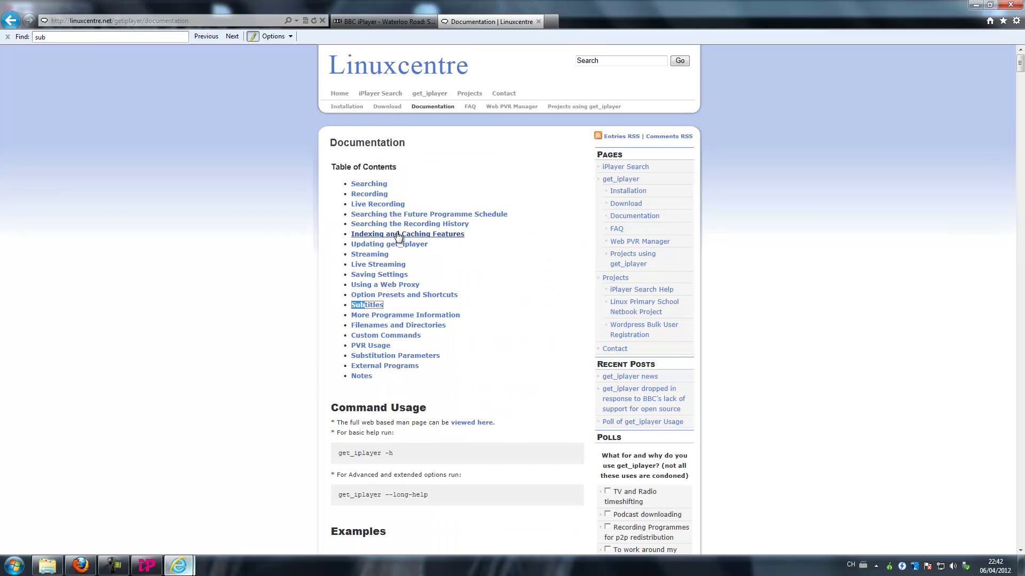
pyautogui.click(367, 303)
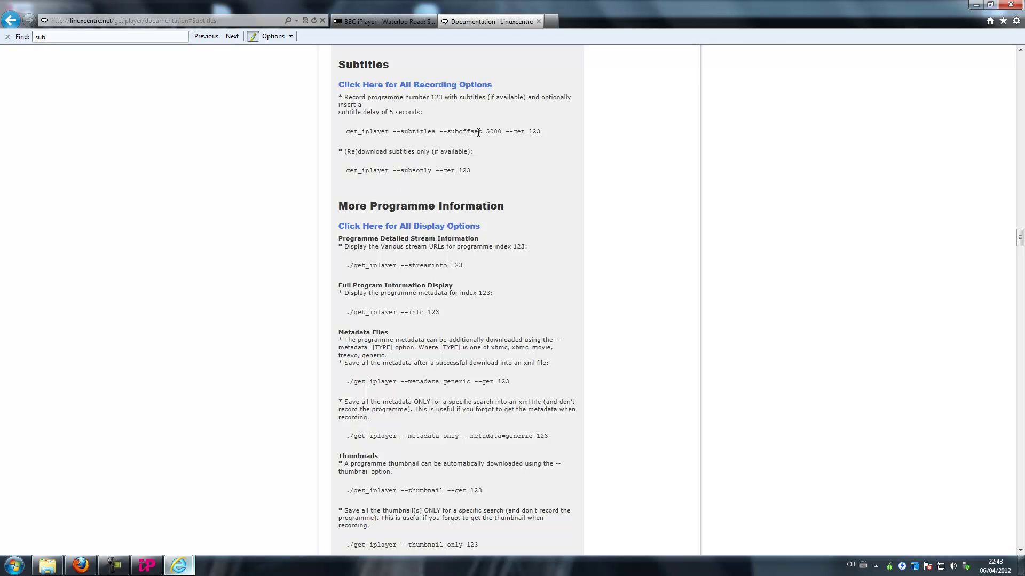
# - Return to the console and complete and run get_iplayer --subtitles --get 884 to record the episode with subtitles
pyautogui.click(979, 5)
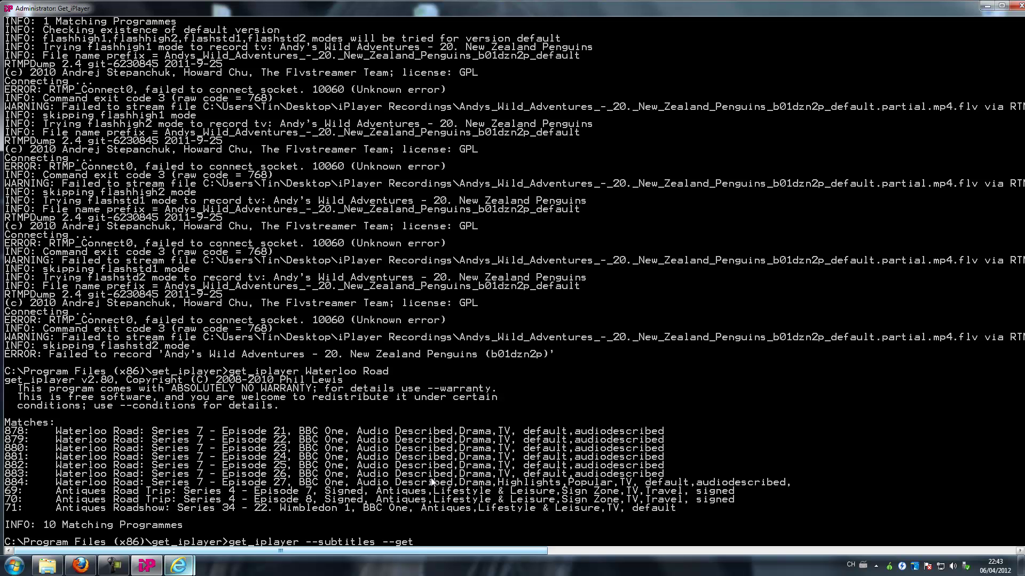
pyautogui.write('884')
pyautogui.press('Return')
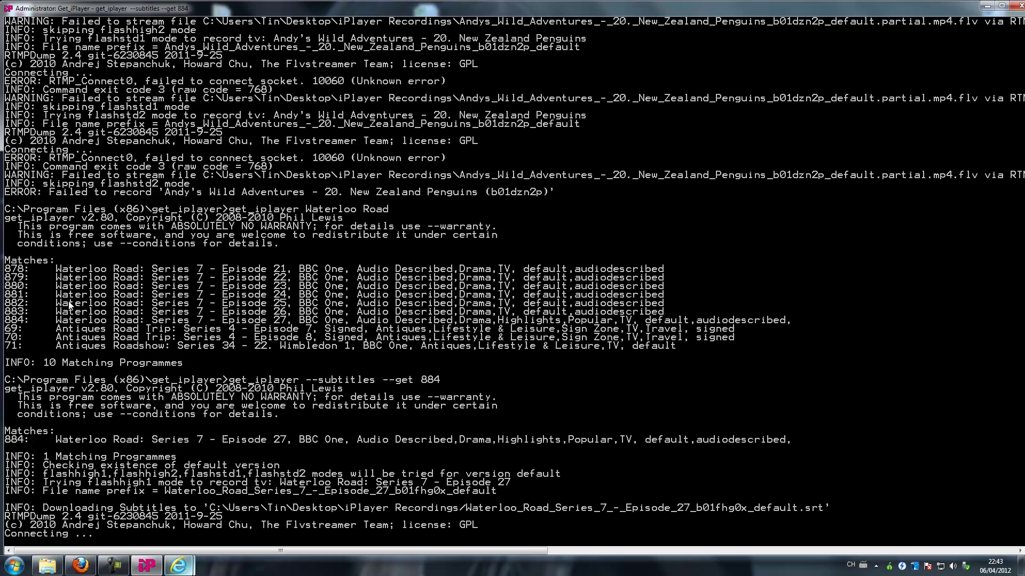
# - Open the iPlayer Recordings folder from the desktop, select the Waterloo Road .srt file and enlarge the folder window
pyautogui.click(987, 5)
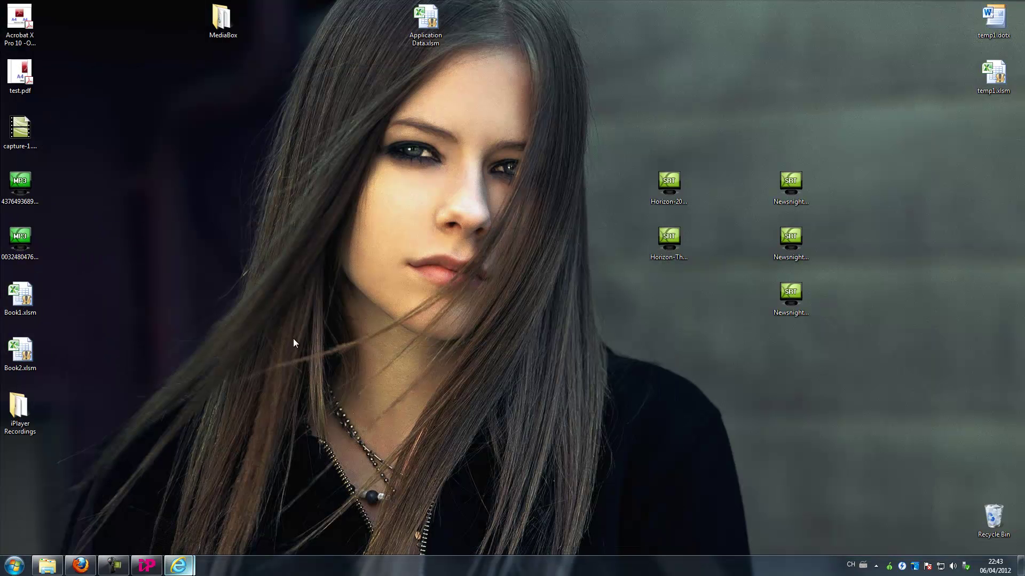
pyautogui.doubleClick(10, 417)
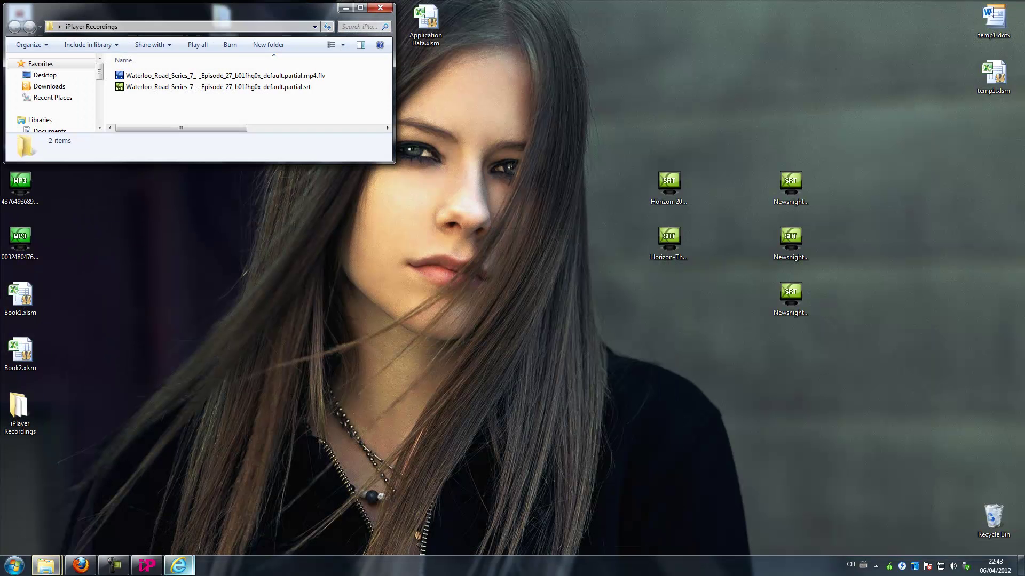
pyautogui.click(230, 91)
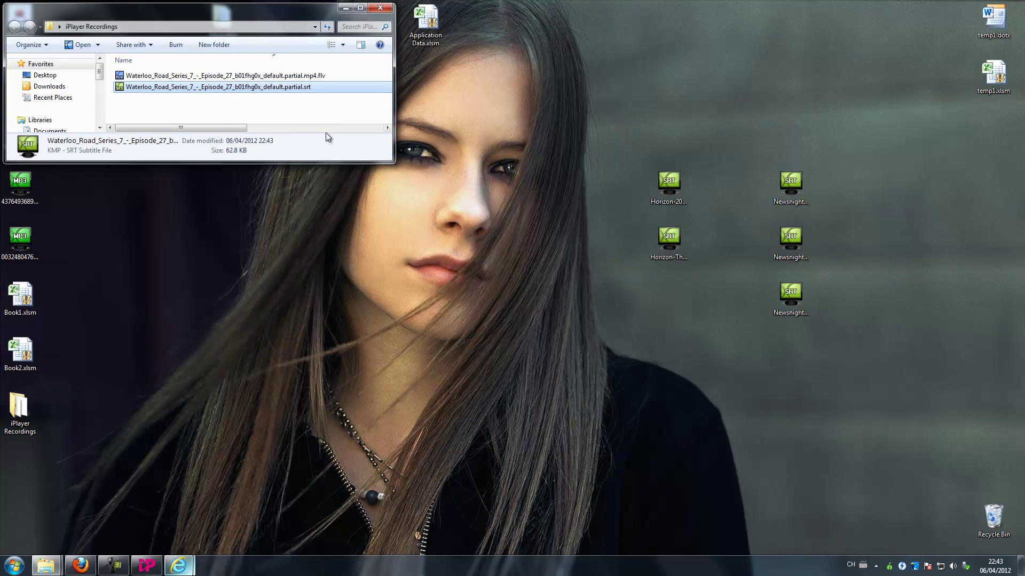
pyautogui.moveTo(396, 156); pyautogui.dragTo(695, 369)
# - Examine the Waterloo Road .srt subtitle file in Notepad++, close the editor, and return to the get_iplayer console
pyautogui.rightClick(246, 94)
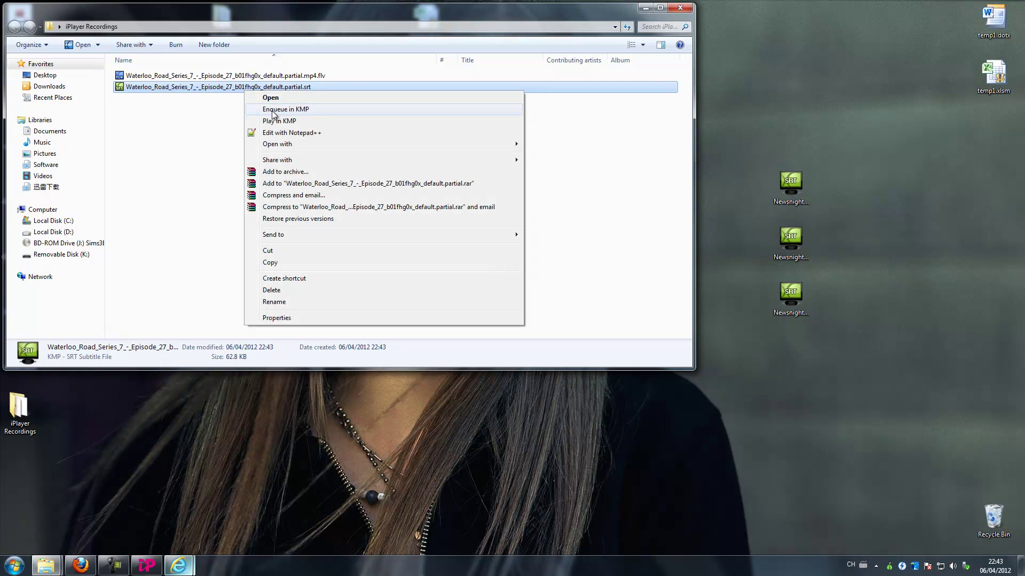
pyautogui.click(291, 134)
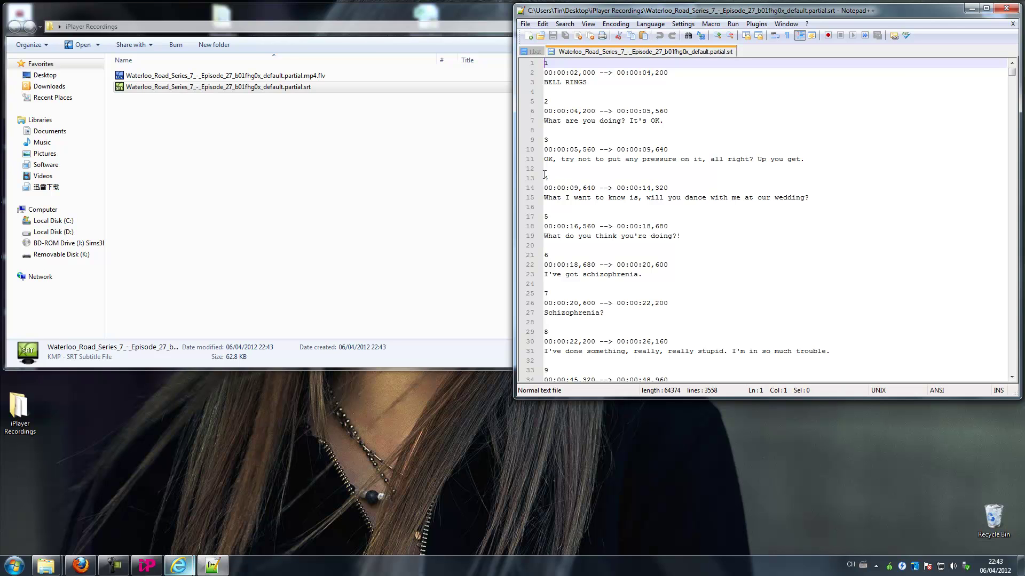
pyautogui.click(1006, 8)
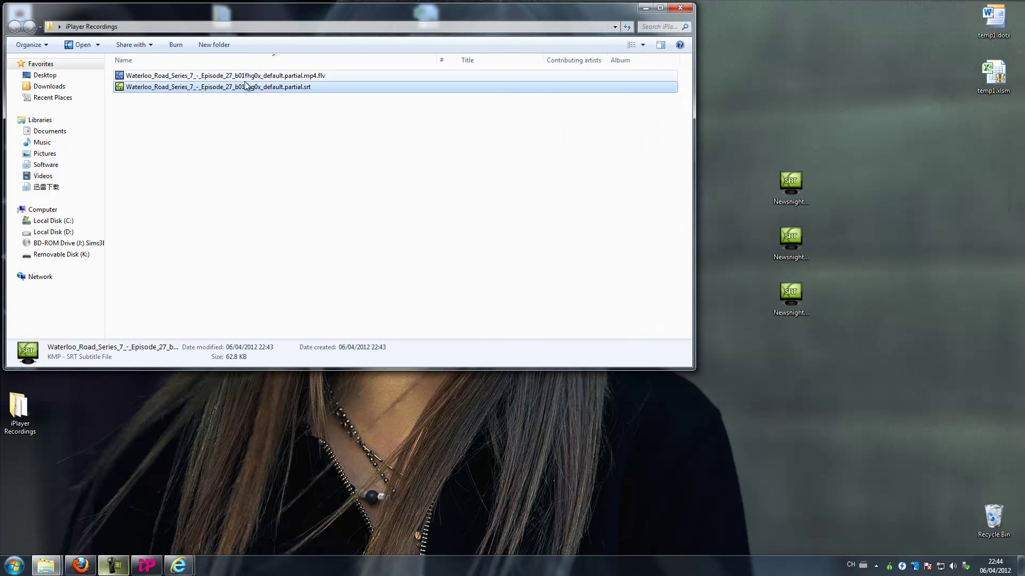
pyautogui.click(147, 566)
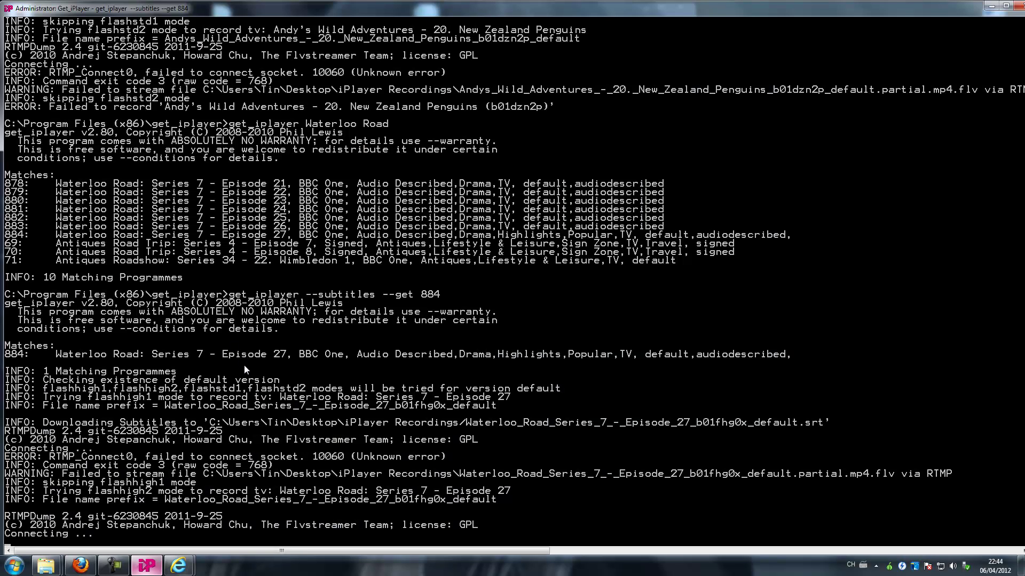